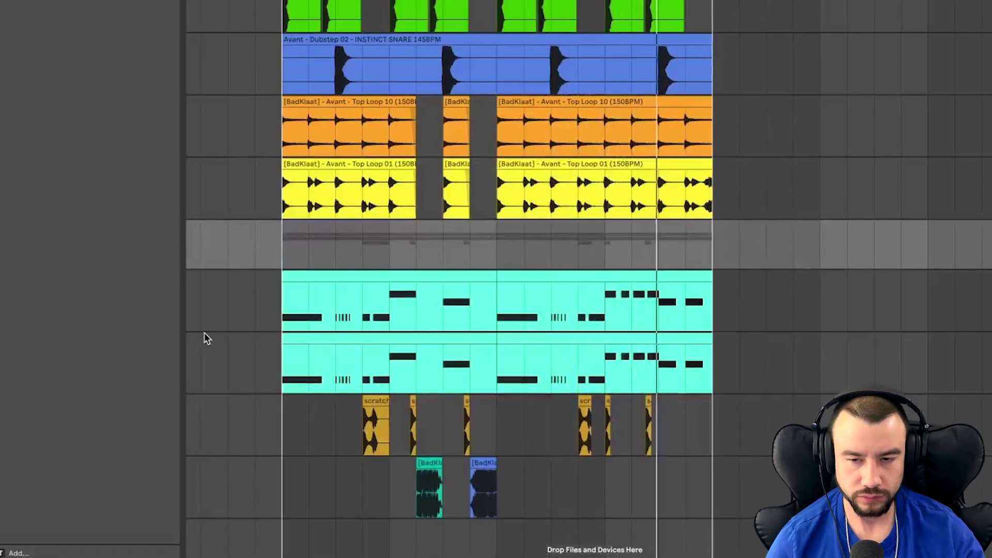
Step: Solo the lows and highs track and play its first clip from bar 35
scroll(246, 341, "down", 2)
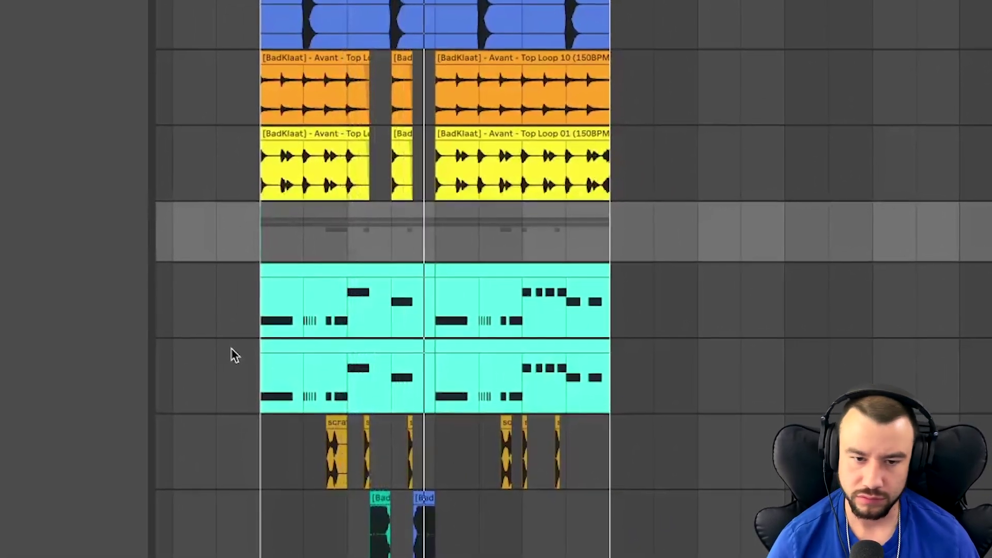
key("space")
left_click(809, 275)
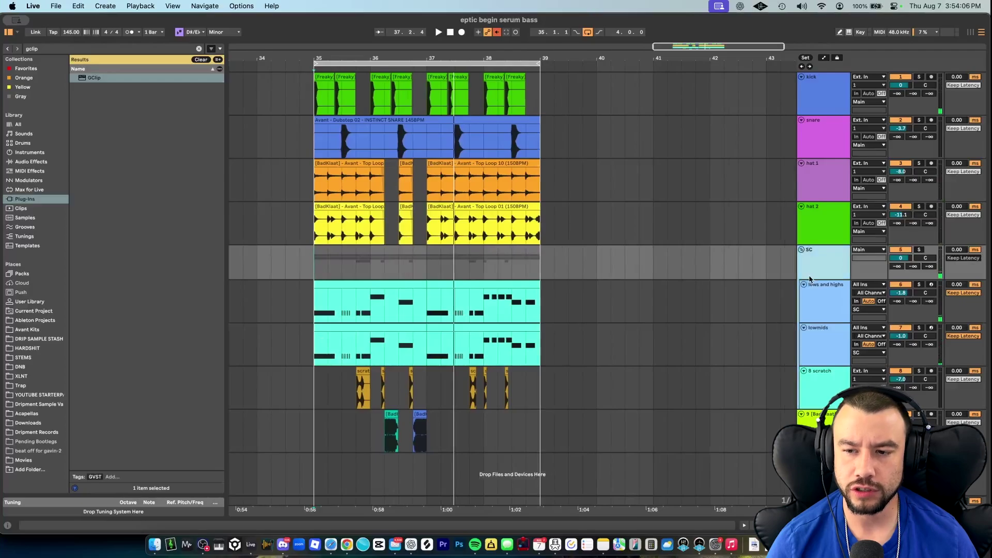
left_click(822, 284)
left_click(918, 284)
left_click(384, 283)
key("space")
scroll(334, 339, "up", 2)
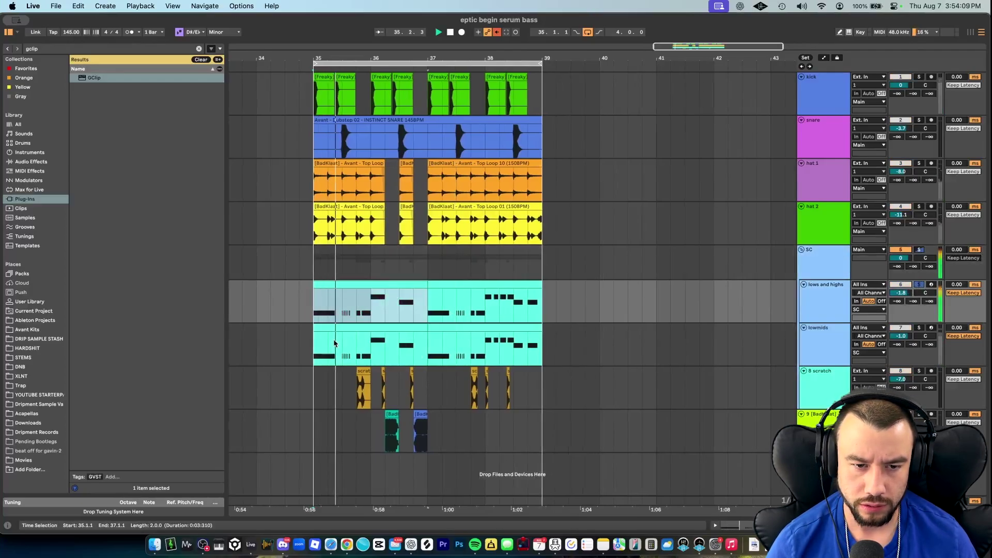
scroll(333, 339, "down", 2)
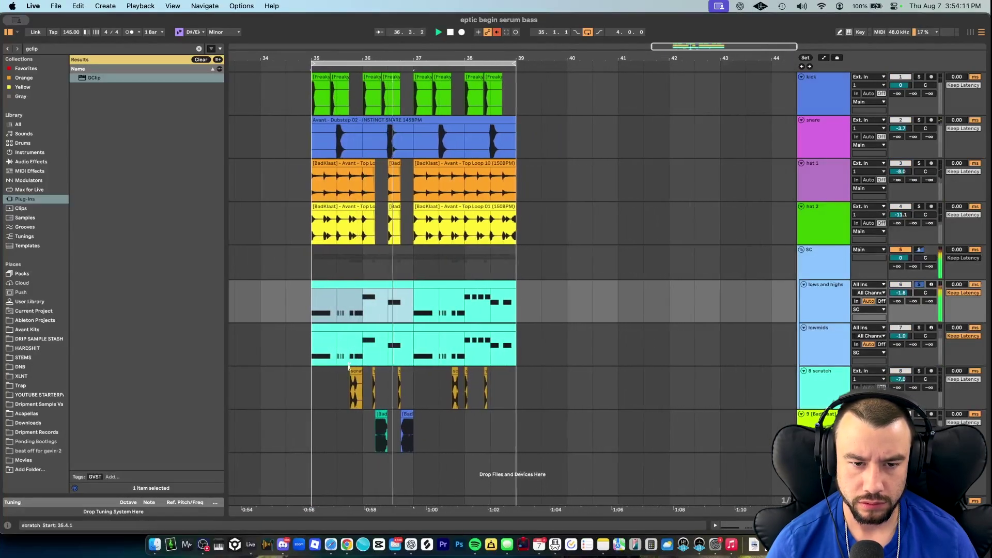
scroll(349, 367, "up", 2)
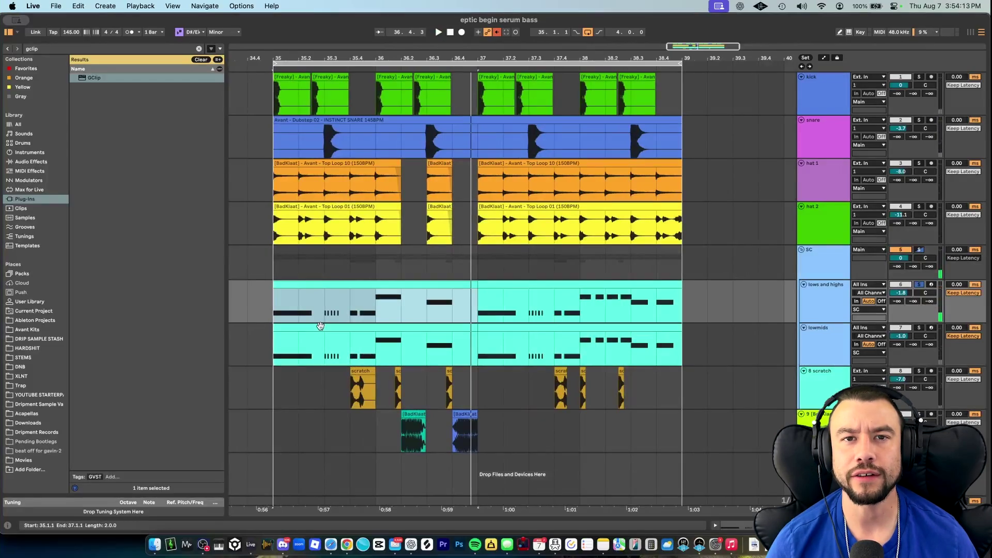
Step: Audition the lowmids, scratch and BadKlaat sample tracks in solo, one after another
key("Down")
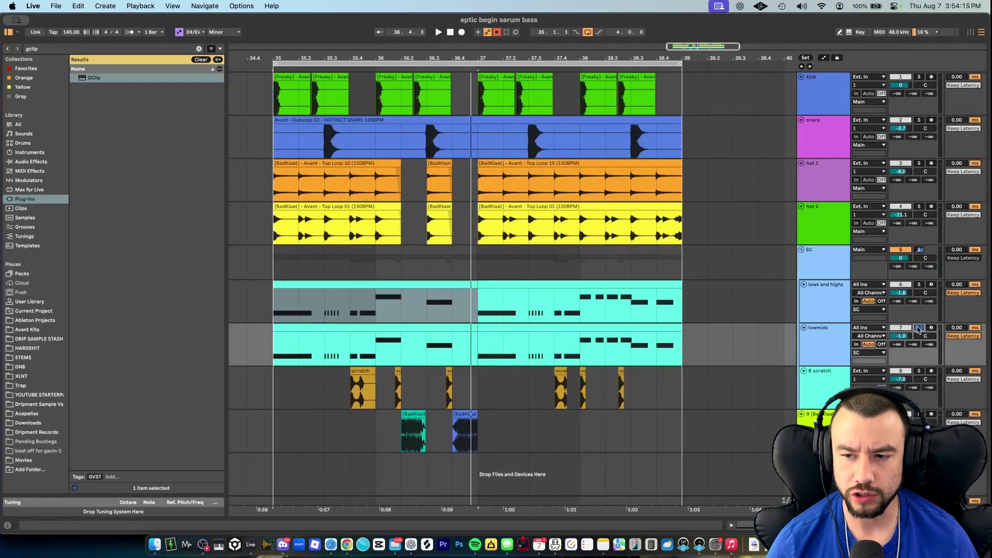
key("space")
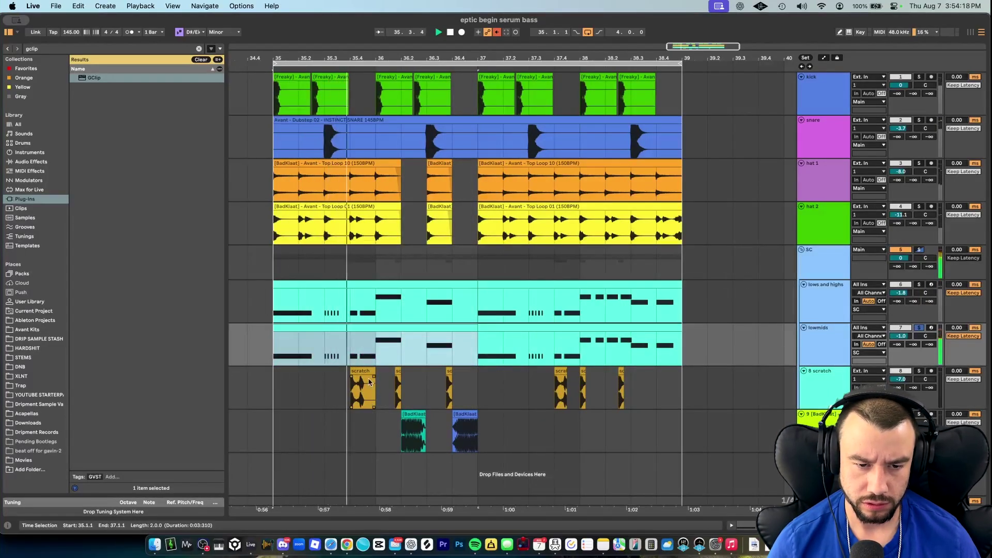
left_click(371, 406)
key("Down")
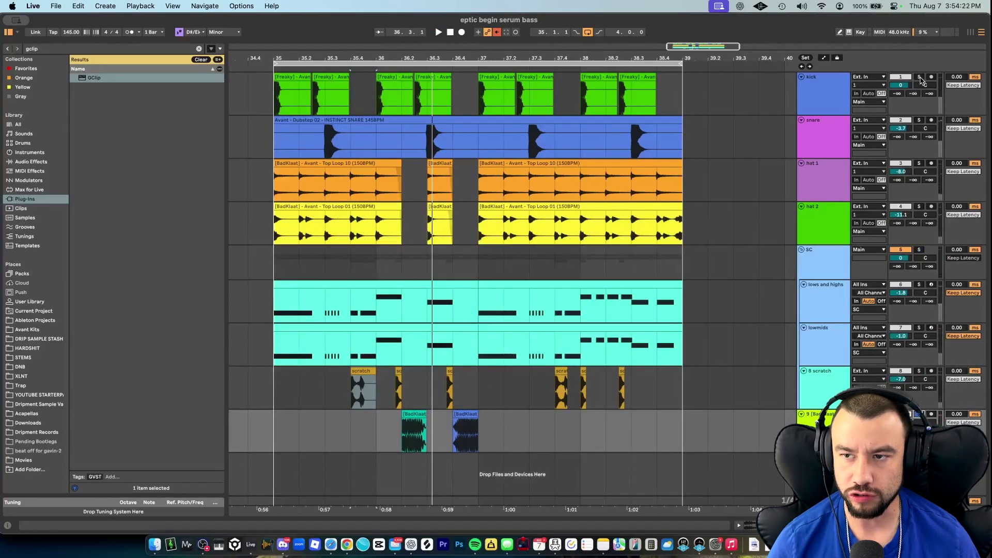
Step: Solo the kick, snare, hat 1 and hat 2 tracks and play the drums together from bar 35
left_click(920, 206)
left_click(920, 165)
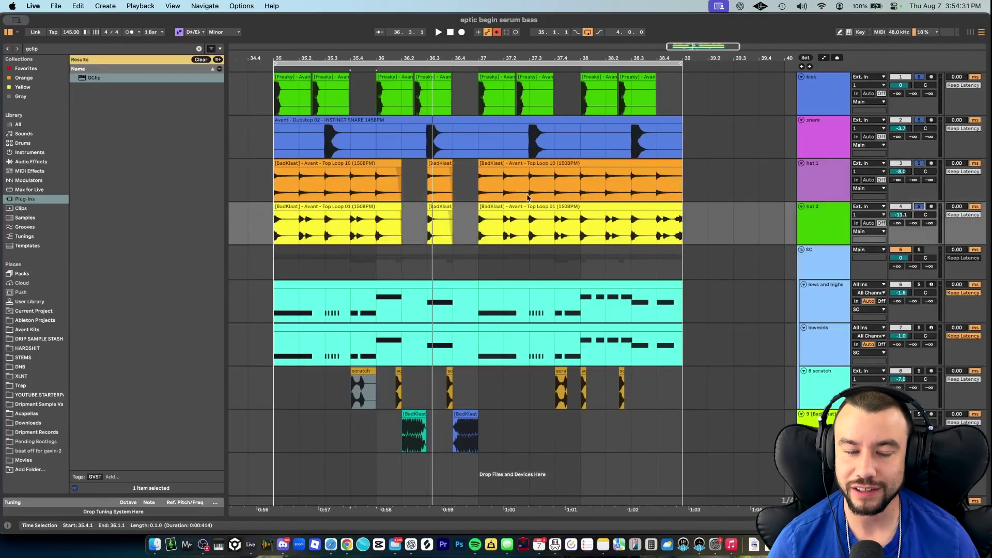
left_click(265, 226)
scroll(316, 261, "up", 2)
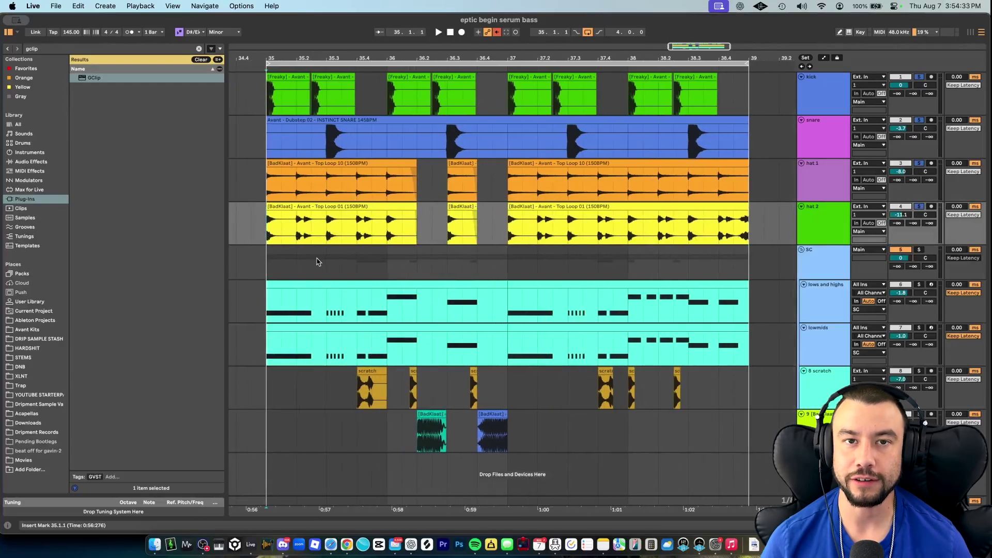
scroll(402, 268, "up", 1)
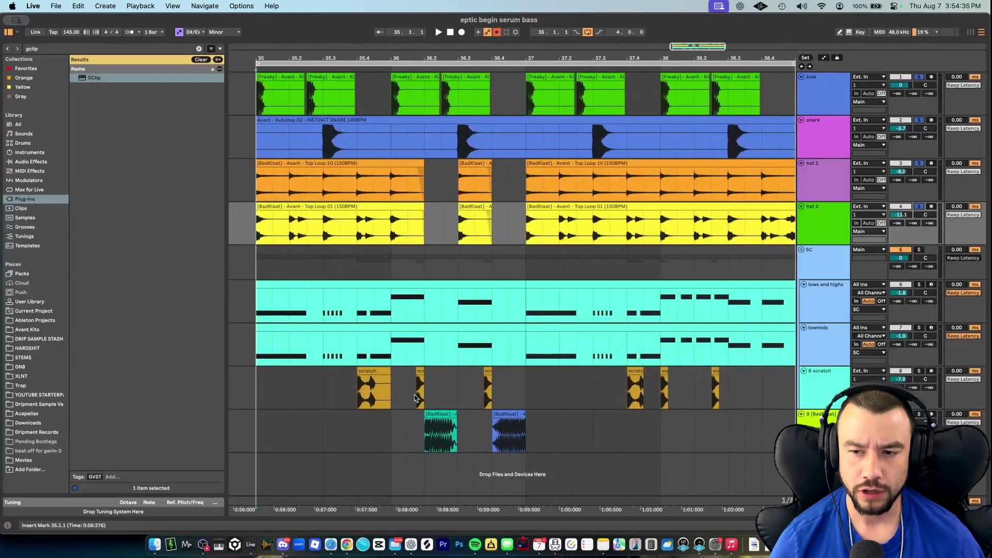
key("space")
scroll(421, 268, "down", 1)
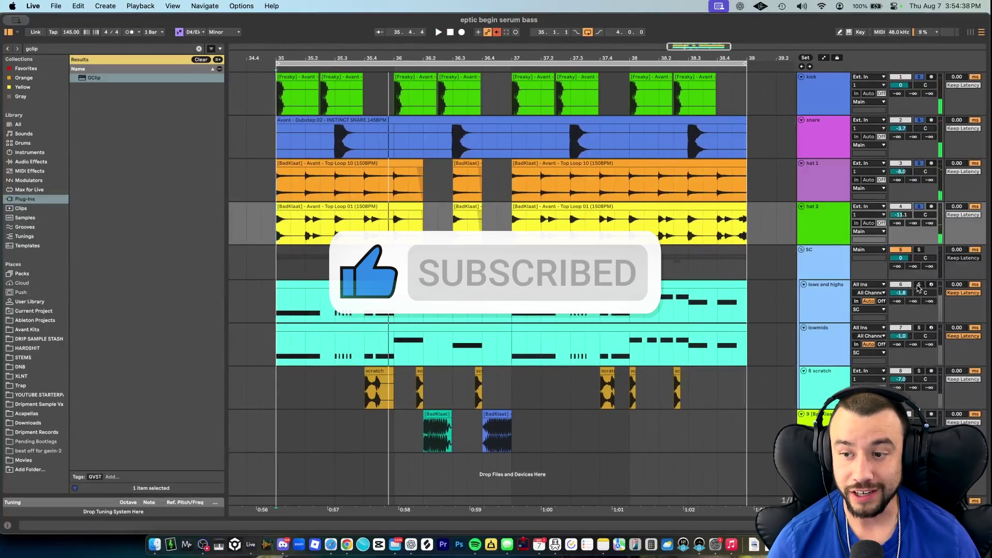
Step: Solo only the lows and highs track and play its bass clip
left_click(919, 285)
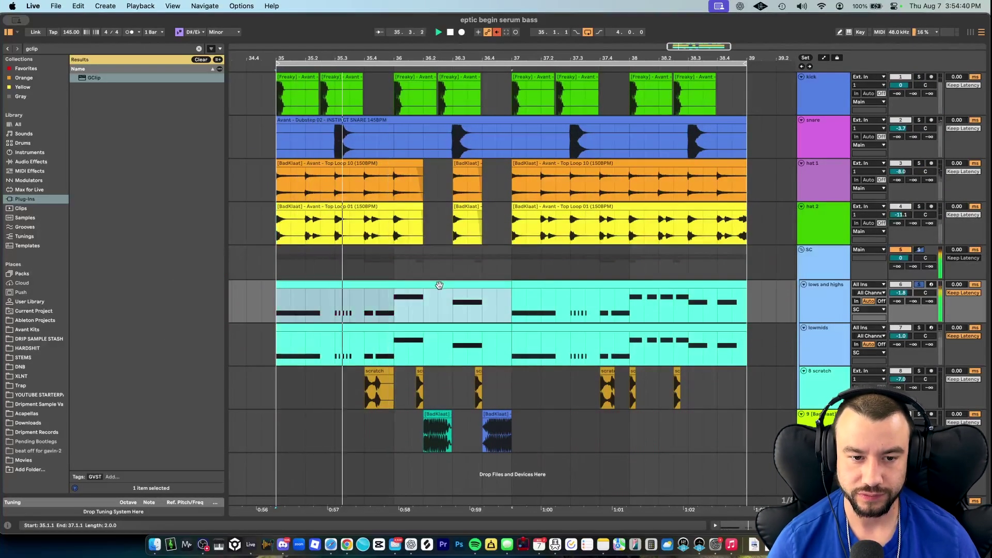
key("minus")
key("space")
Step: Examine the device chains of the lows and highs track and its SC group
double_click(830, 284)
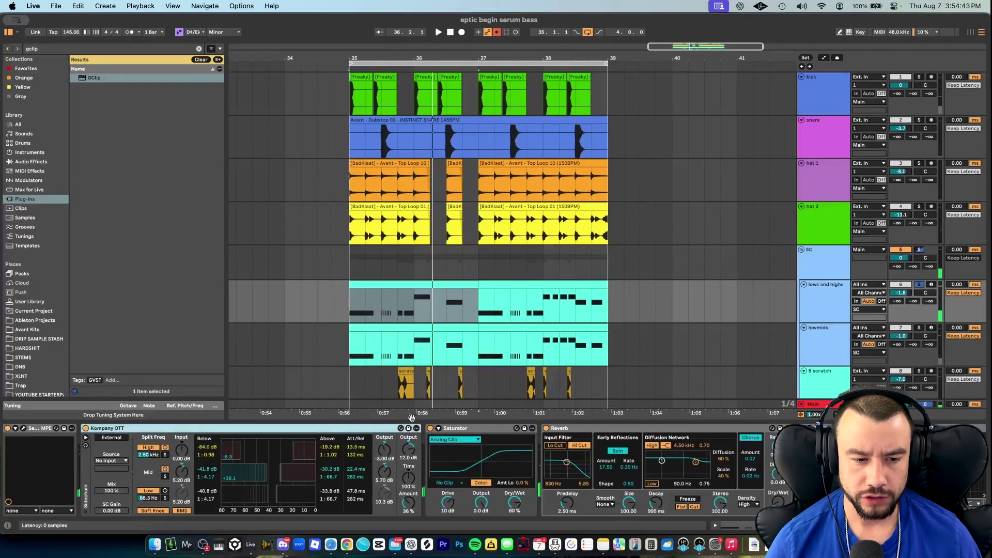
scroll(412, 455, "right", 5)
scroll(535, 432, "left", 8)
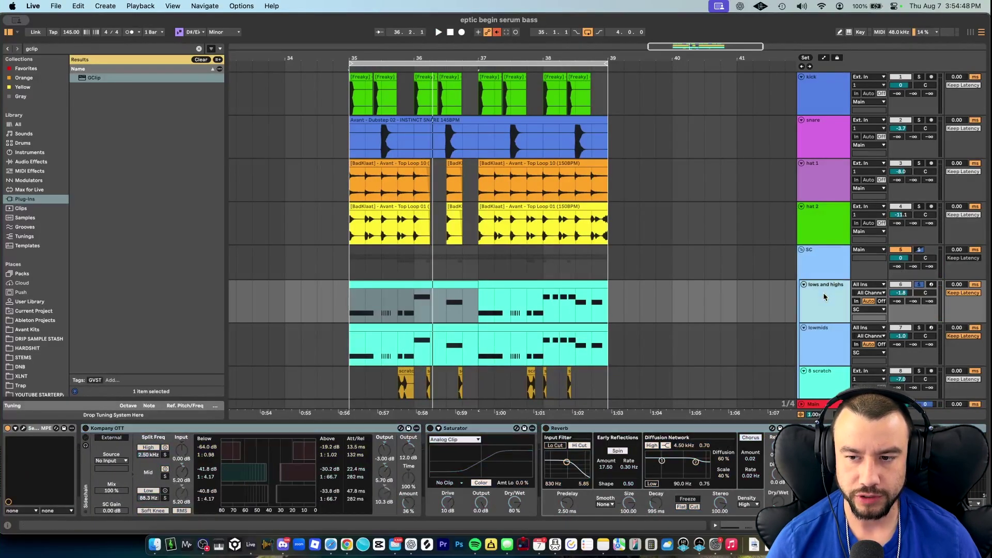
left_click(825, 264)
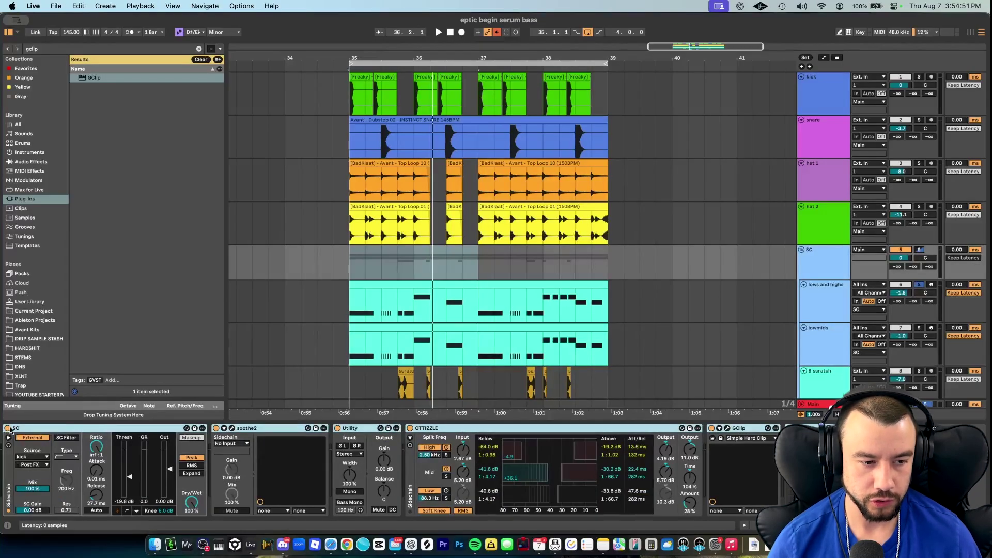
left_click(837, 300)
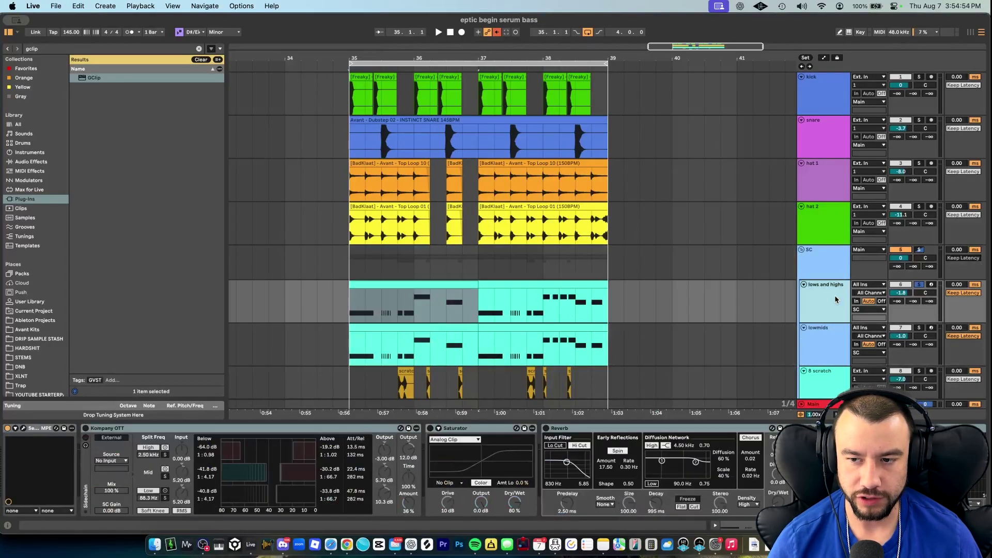
Step: Play the first lows and highs clip from bar 35 with its device chain shown
left_click(420, 285)
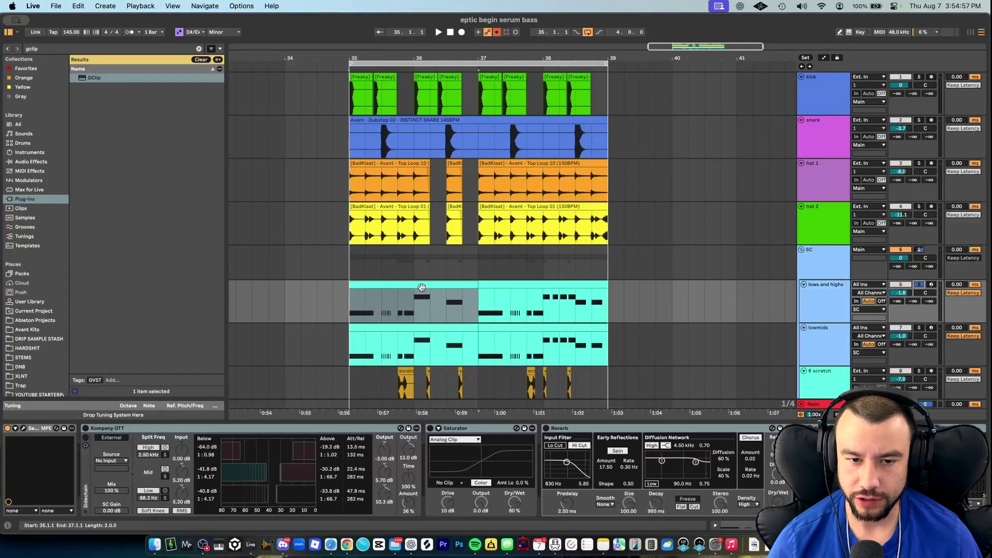
key("space")
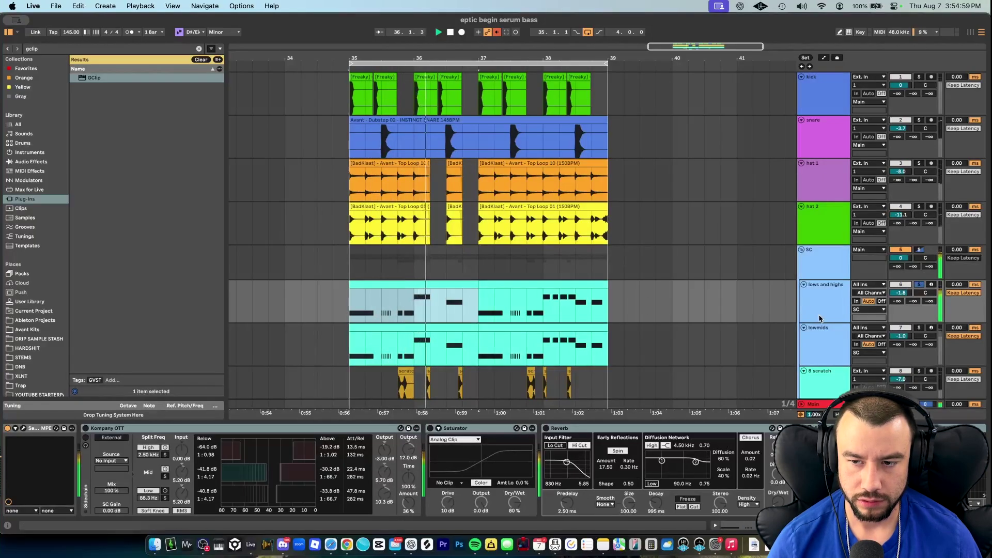
left_click(795, 297)
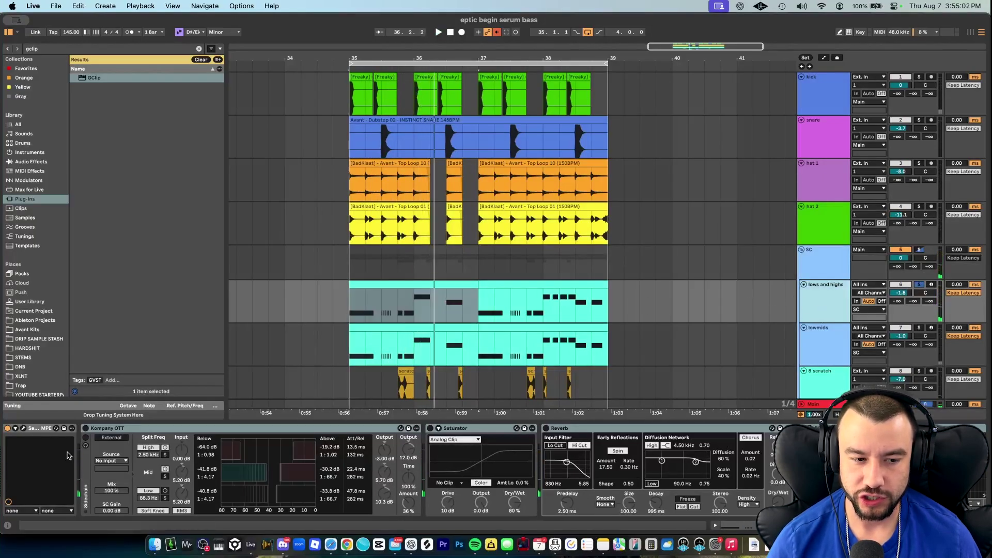
Step: Clear the gclip search in the browser and open the Serum 2 instrument of the lows and highs track
left_click(34, 431)
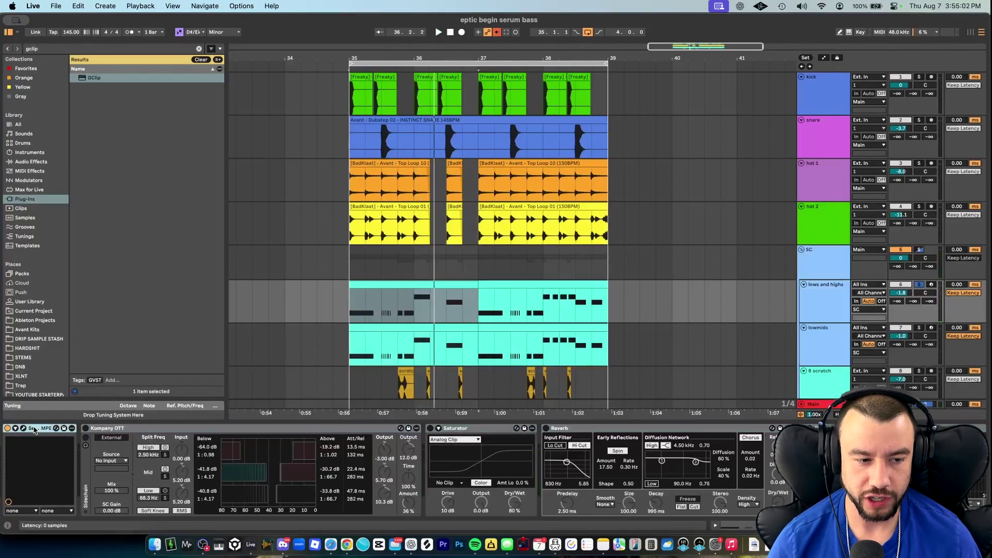
left_click(199, 49)
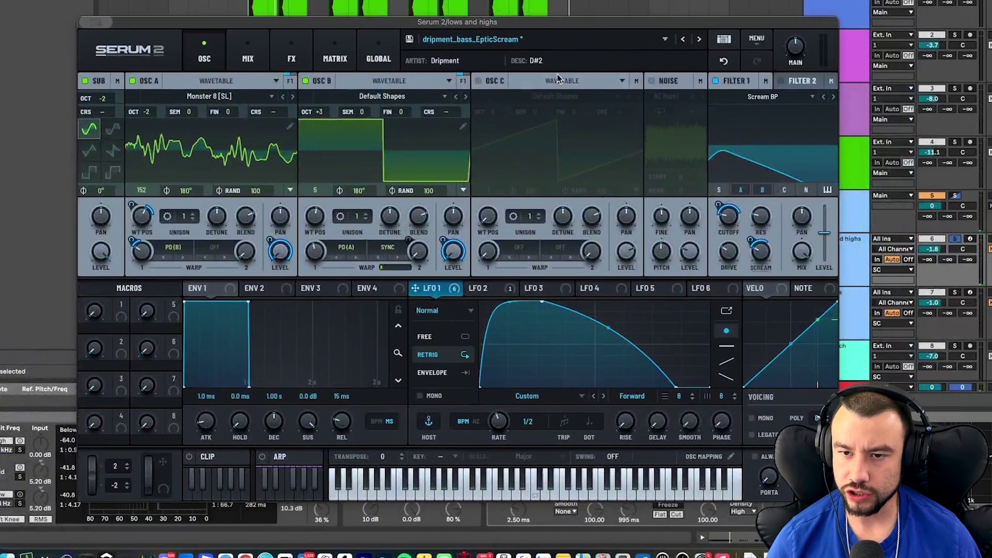
Step: Turn off Filter 1, Osc B and Sub in Serum 2 so only Osc A remains on, and check the effects page
left_click(716, 81)
left_click(305, 80)
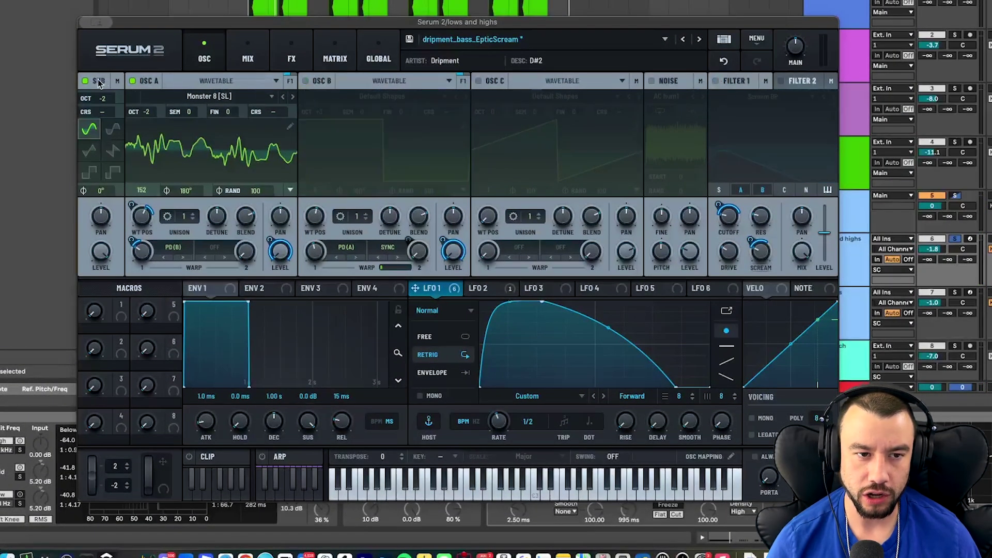
left_click(292, 59)
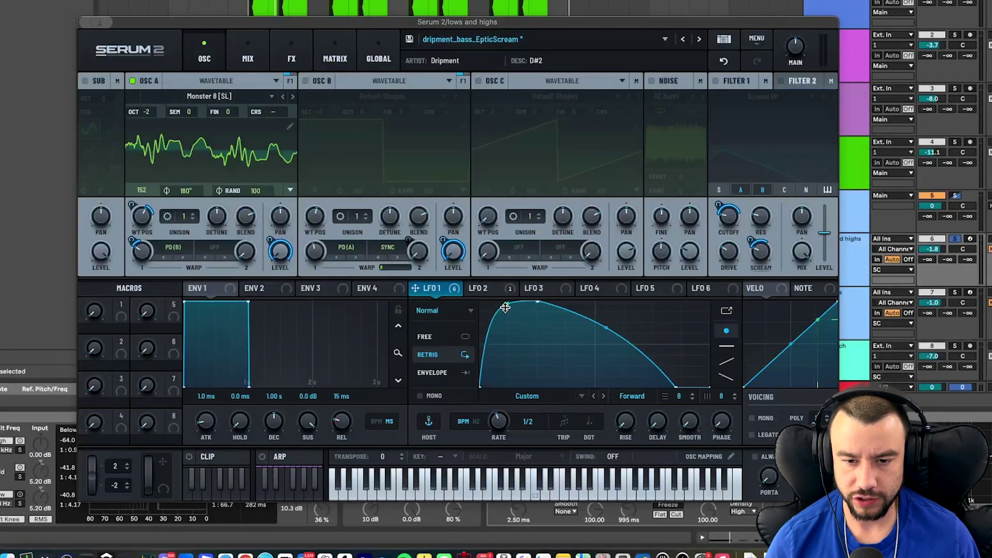
Step: Fine-tune the shape of LFO 1 by nudging the points on its rising and falling curve
mouse_move(505, 308)
left_mouse_down()
mouse_move(507, 319)
mouse_move(507, 305)
left_mouse_up()
mouse_move(604, 328)
left_mouse_down()
mouse_move(605, 337)
mouse_move(605, 327)
left_mouse_up()
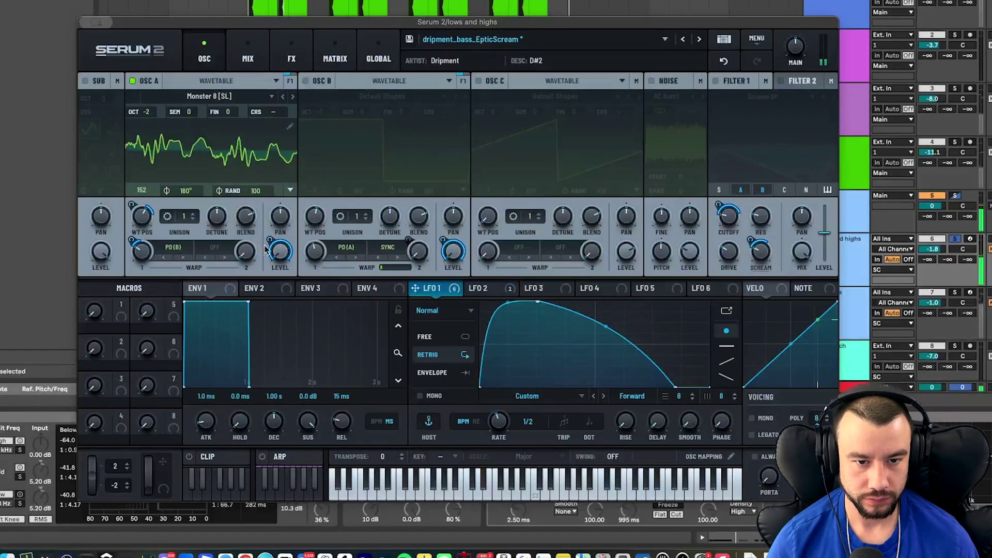
Step: Check the modulation options of Osc A's Level without changing them, and play the bass sound
right_click(282, 256)
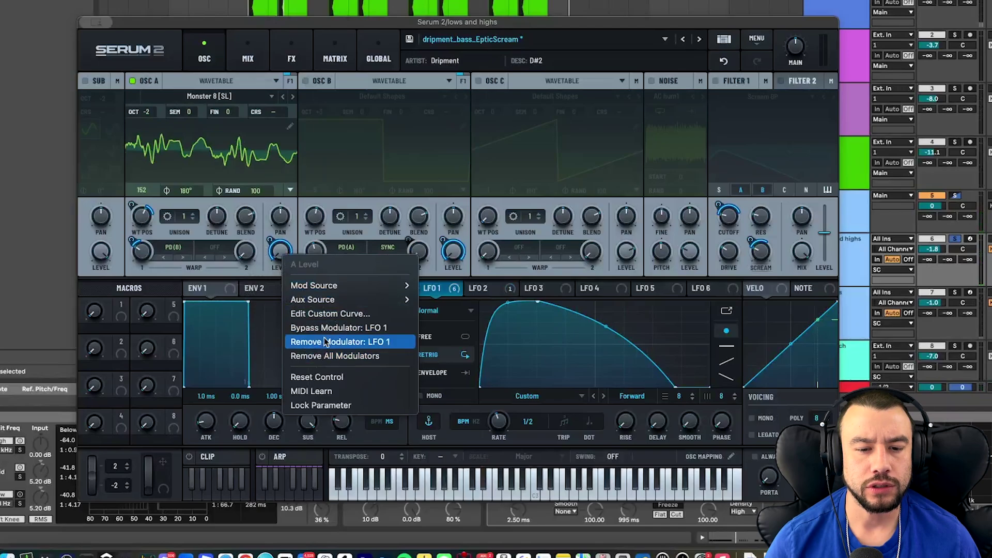
left_click(268, 273)
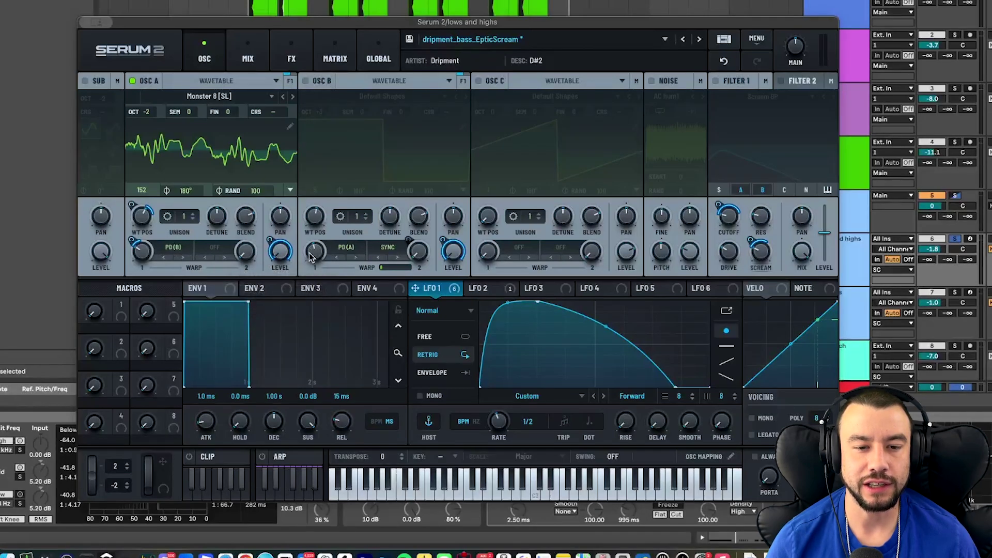
key("space")
mouse_move(282, 266)
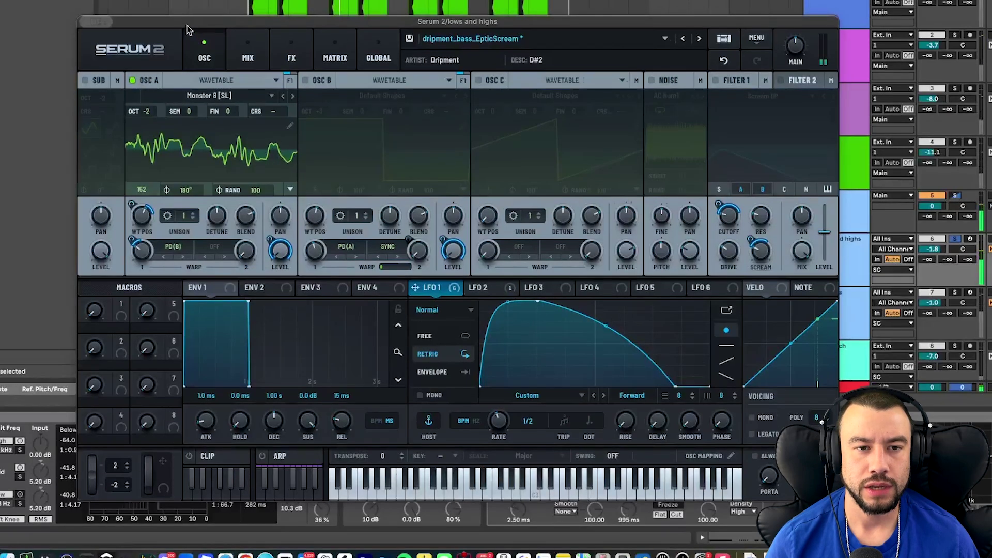
Step: Move the Serum 2 window aside and examine the first bass clip's MIDI notes during playback
left_click_drag(188, 26, 544, 46)
double_click(266, 235)
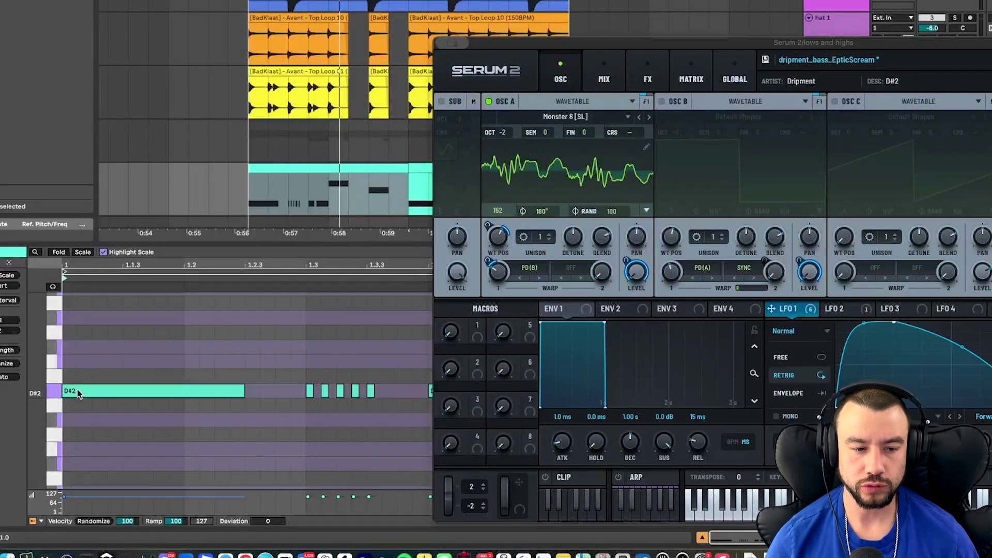
key("space")
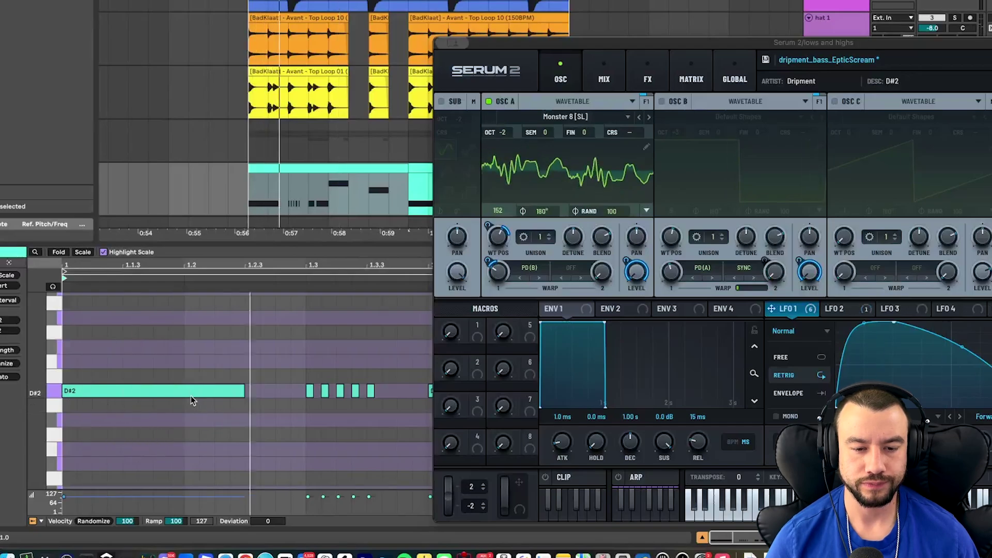
key("super+alt+l")
Step: Insert an empty two-beat MIDI clip at 34.2.1 on the lows and highs track
scroll(195, 281, "right", 3)
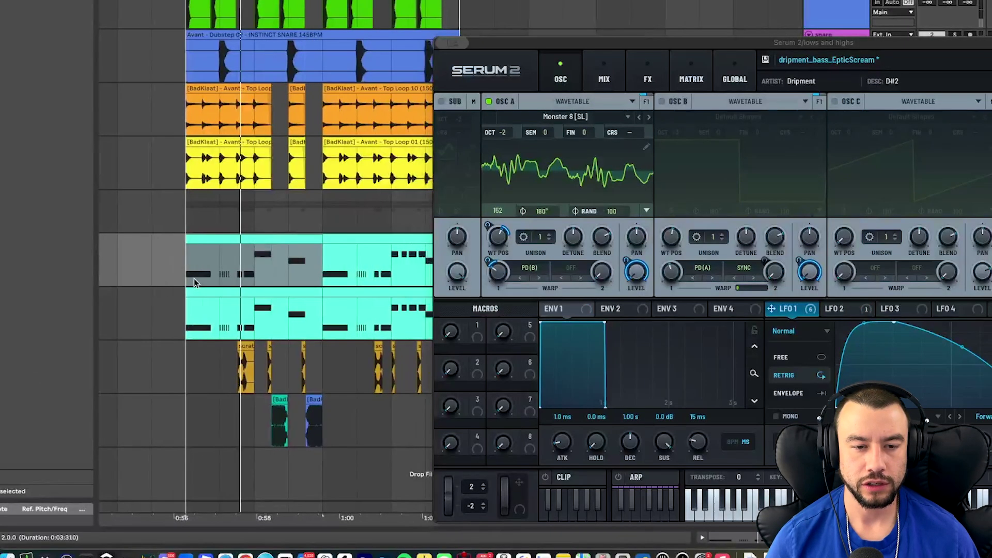
scroll(194, 281, "up", 4)
left_click(205, 237)
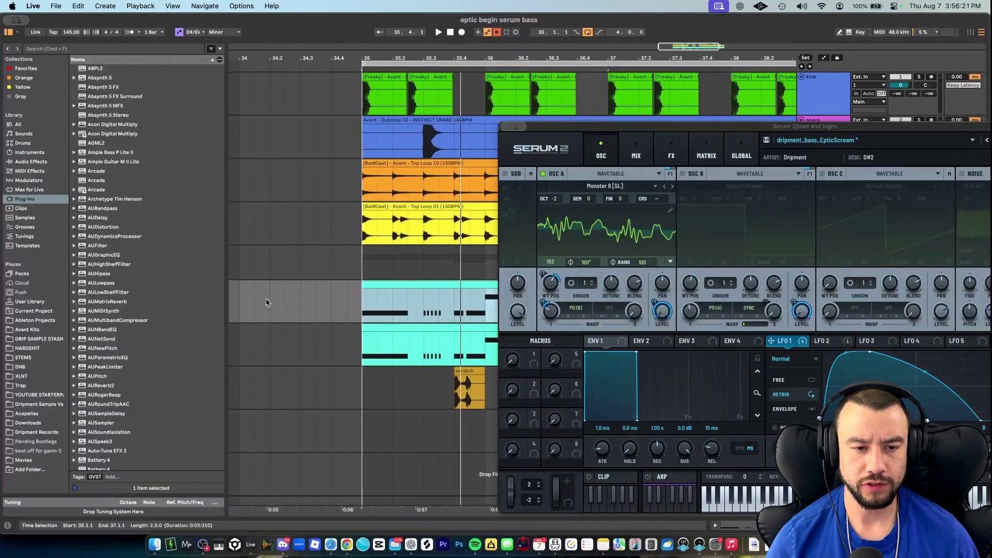
left_click_drag(150, 259, 228, 259)
right_click(220, 258)
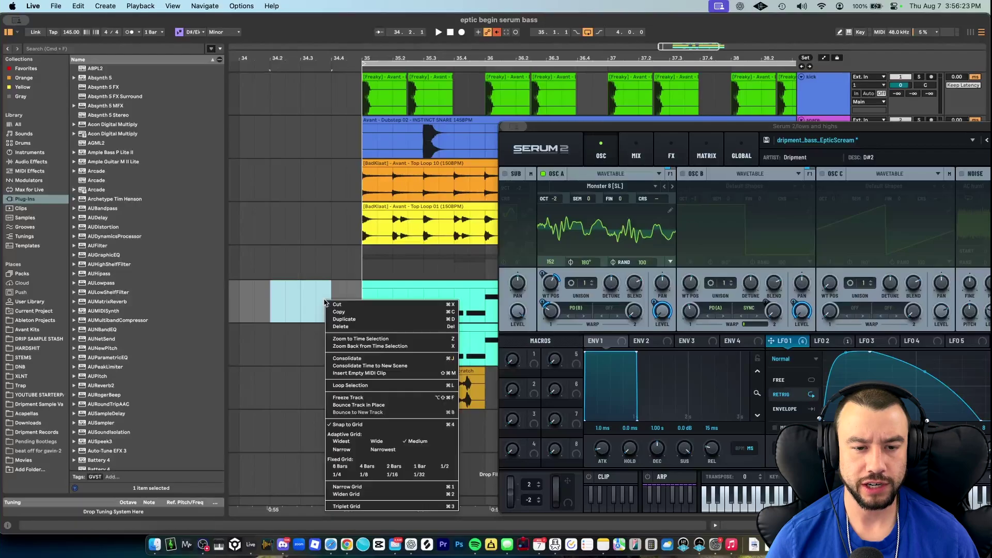
left_click(392, 373)
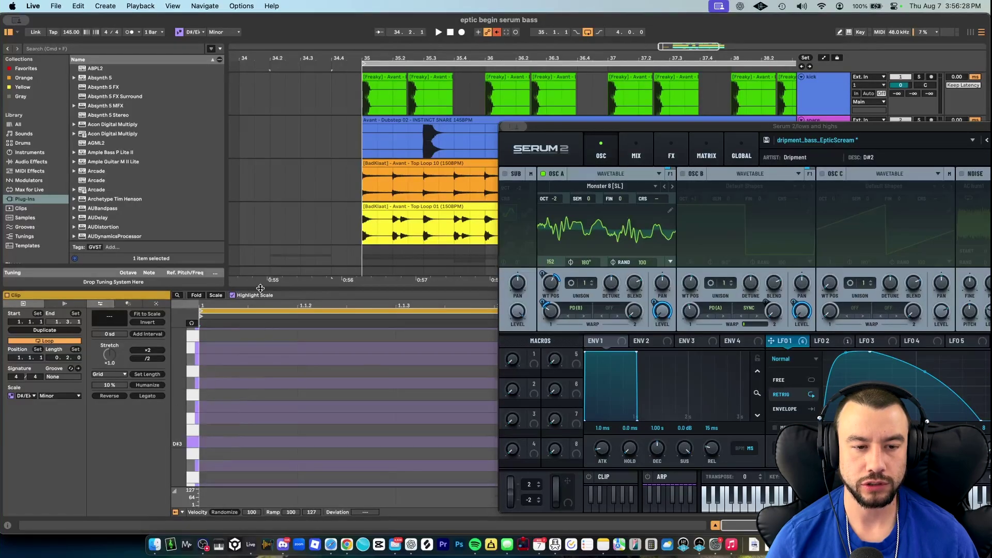
Step: Collapse the clip editor and bring the Serum 2 window back fully into view to inspect Osc A's warp and LFO 1
left_click_drag(261, 288, 261, 509)
left_click_drag(670, 130, 421, 64)
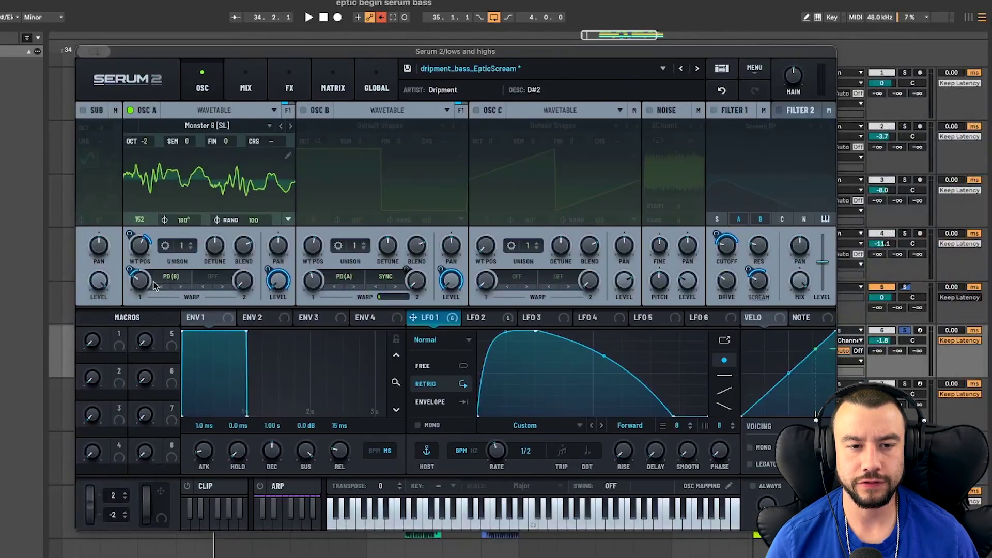
left_click(154, 286)
left_click(272, 382)
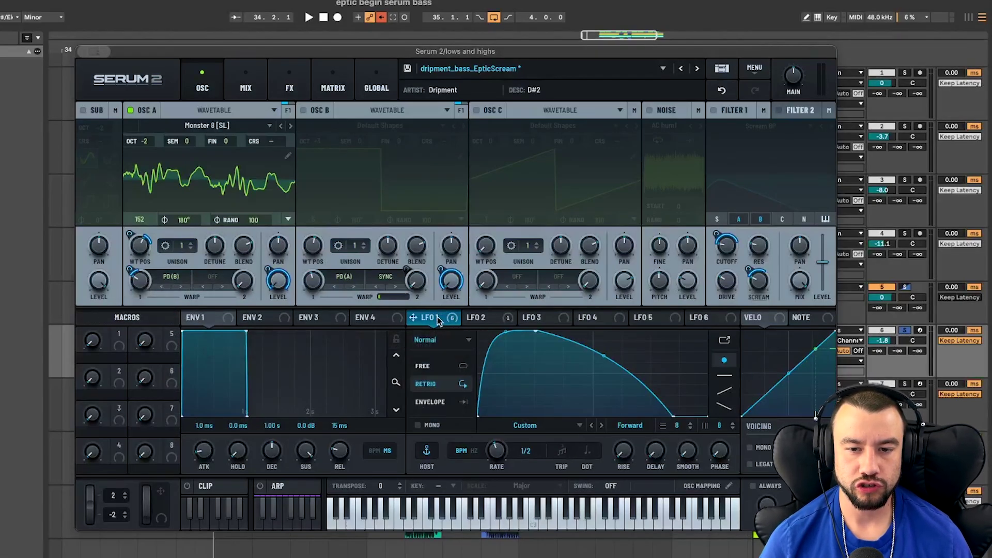
Step: Inspect LFO 1's modulation of Osc A's Warp, Level and WT Pos without changing the amounts
left_click_drag(437, 317, 135, 277)
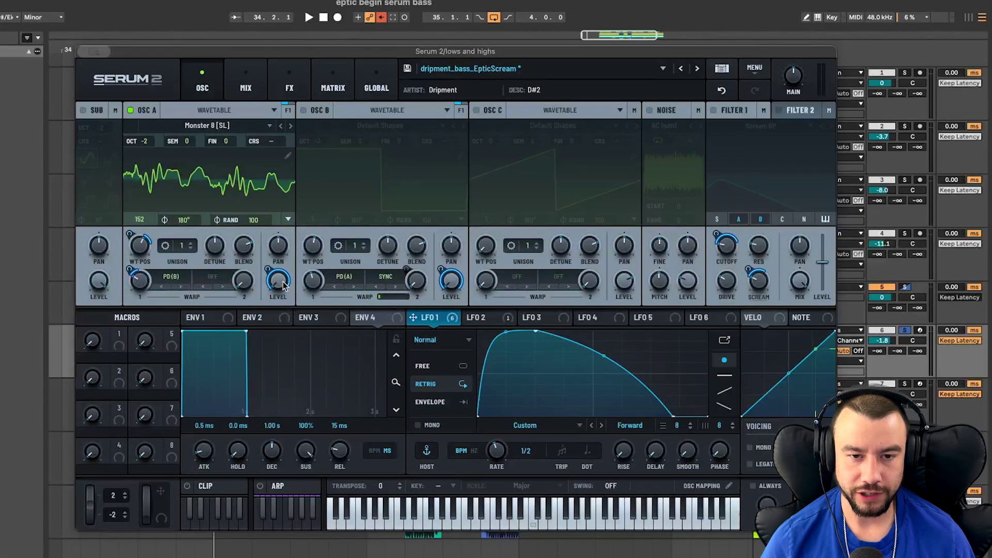
left_click_drag(269, 271, 271, 274)
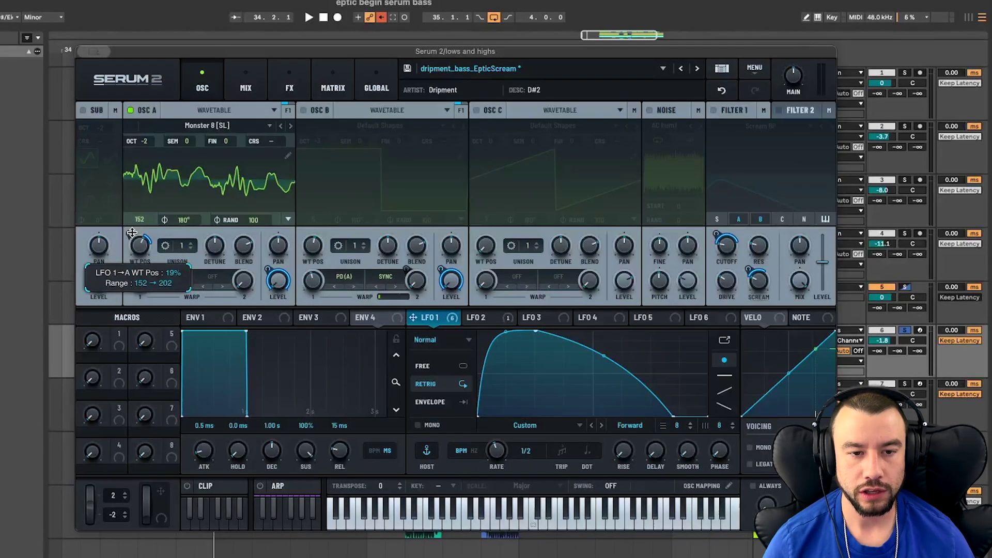
mouse_move(132, 231)
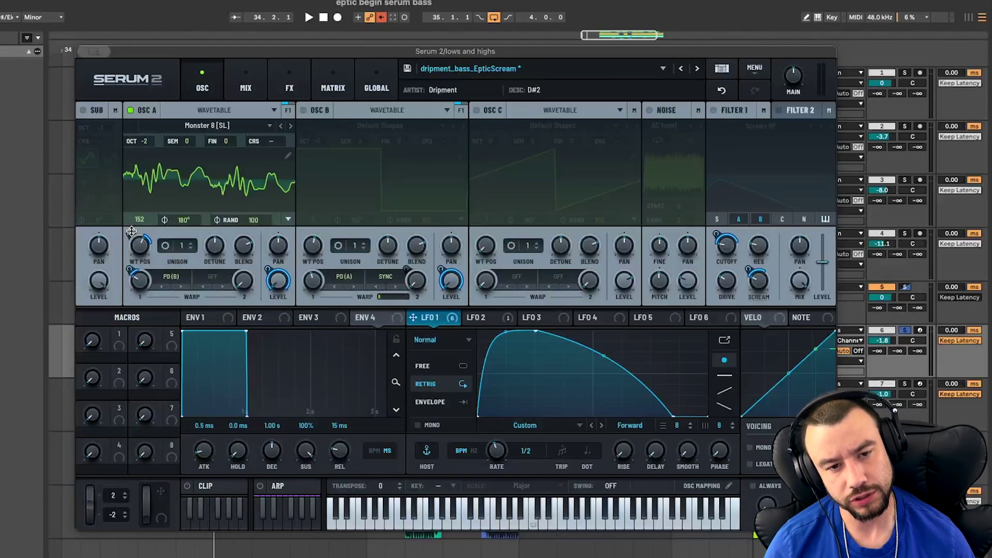
left_click_drag(133, 232, 133, 193)
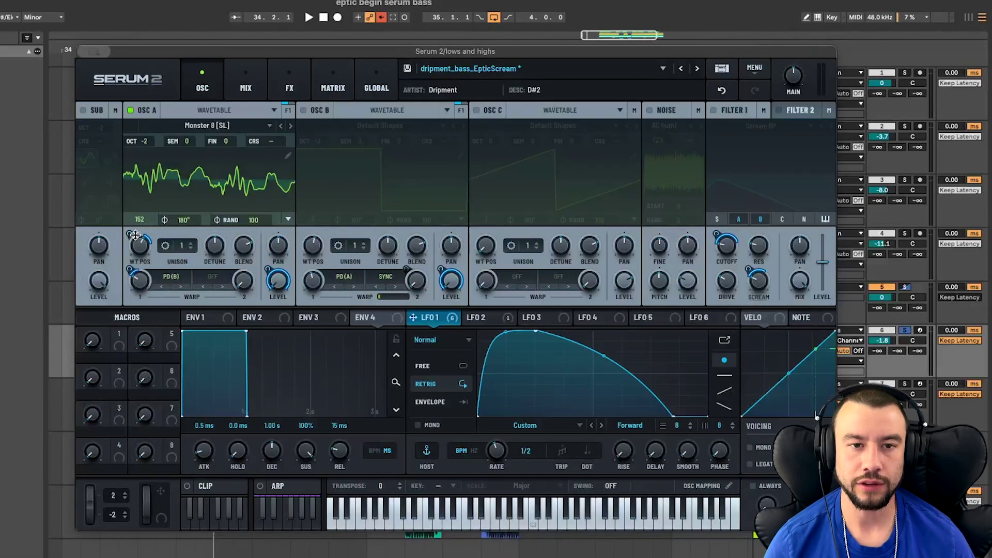
Step: Play the bass with only Osc A enabled and shift the Serum 2 window slightly to uncover the mixer controls
key("space")
left_click_drag(229, 53, 193, 63)
key("space")
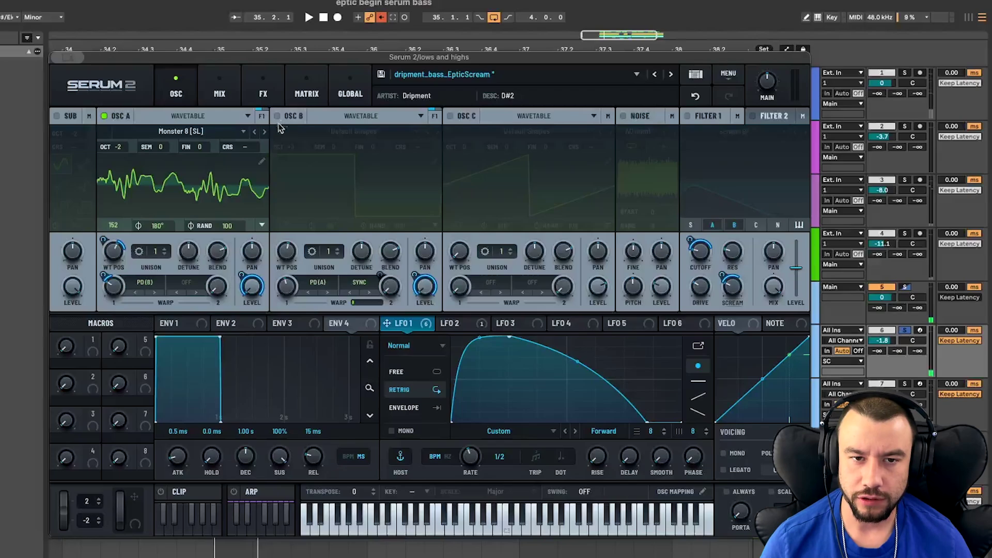
key("space")
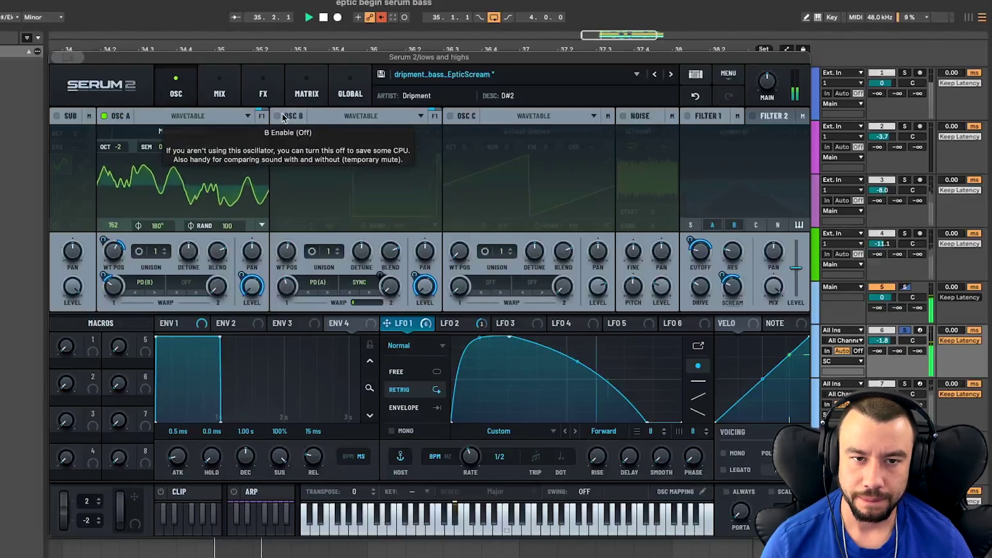
key("space")
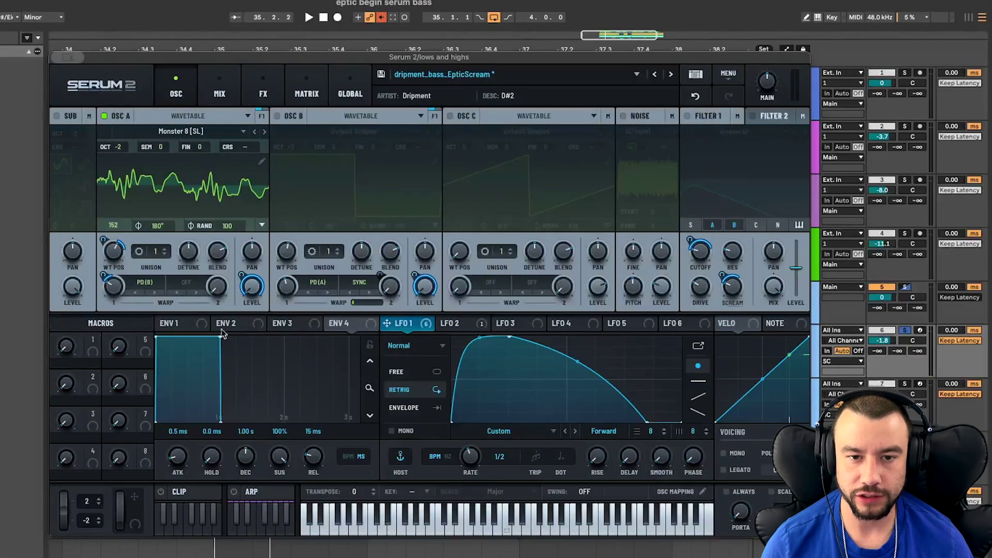
Step: Enable Osc B, auditioning the bass and toggling the oscillator off and on to compare
left_click(278, 116)
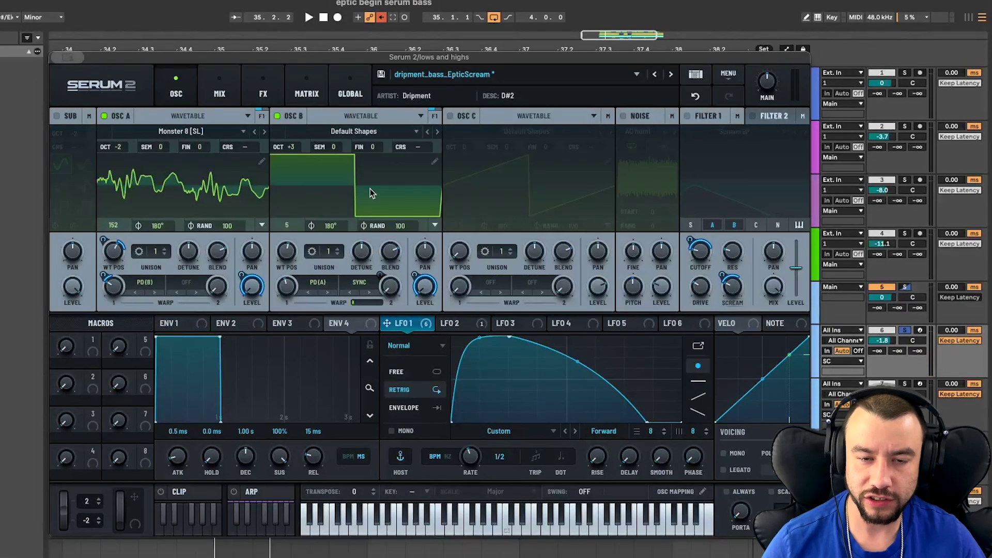
key("space")
key("space")
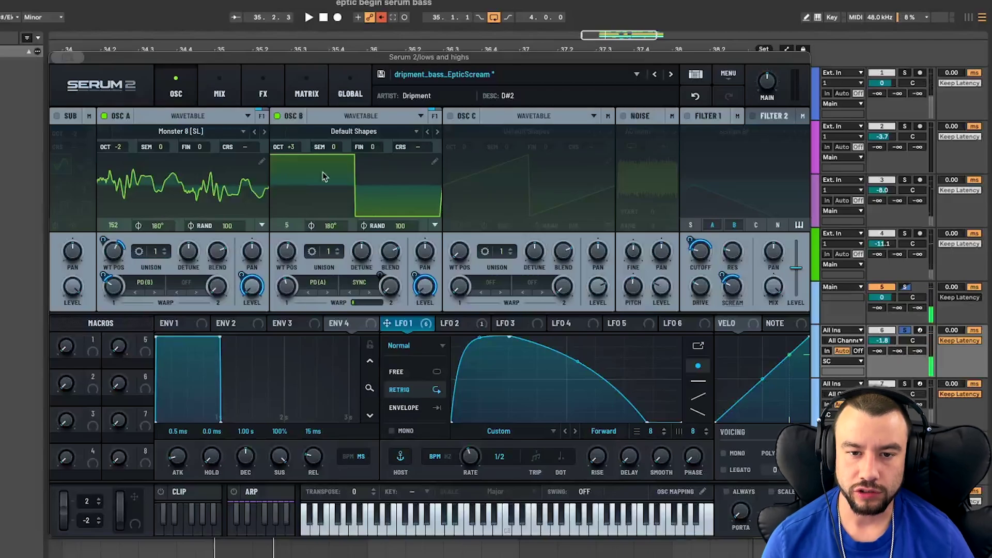
key("space")
left_click(278, 116)
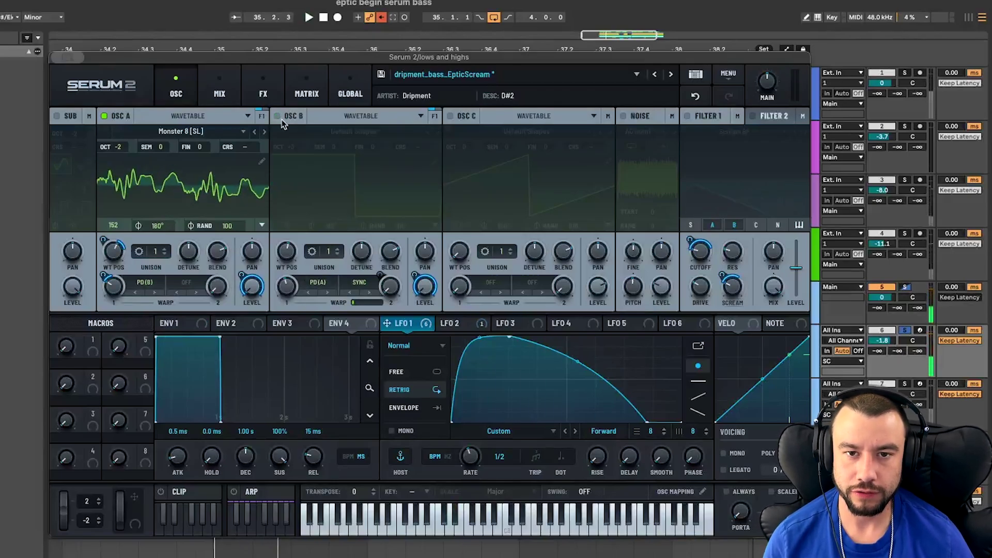
left_click(278, 116)
key("space")
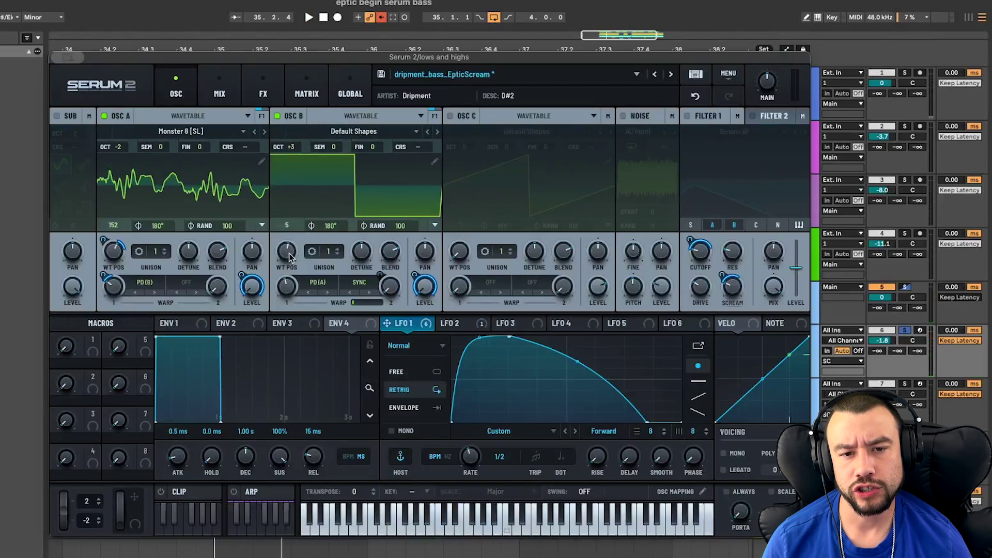
Step: Try Osc B at octave 0, and restore its octave to +3
mouse_move(290, 258)
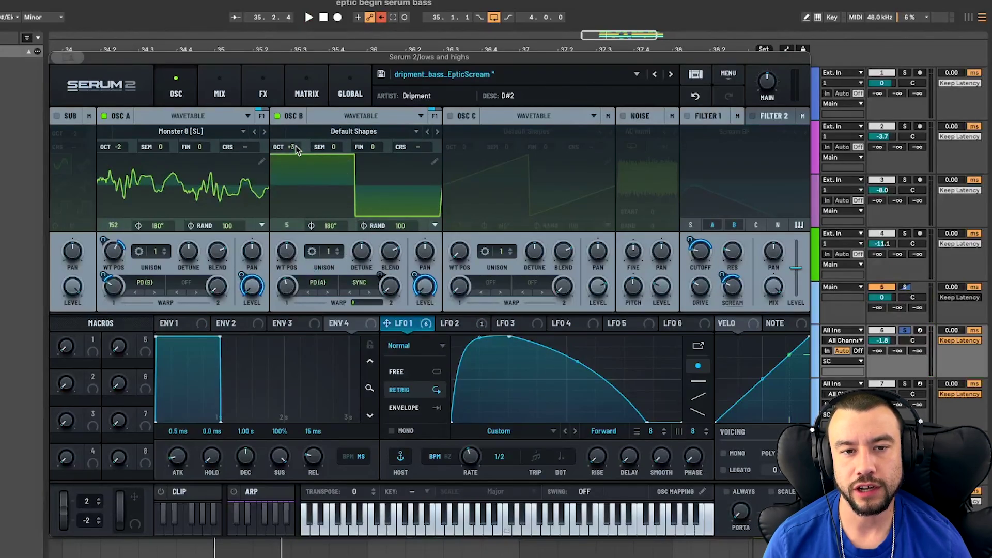
left_click_drag(296, 150, 295, 165)
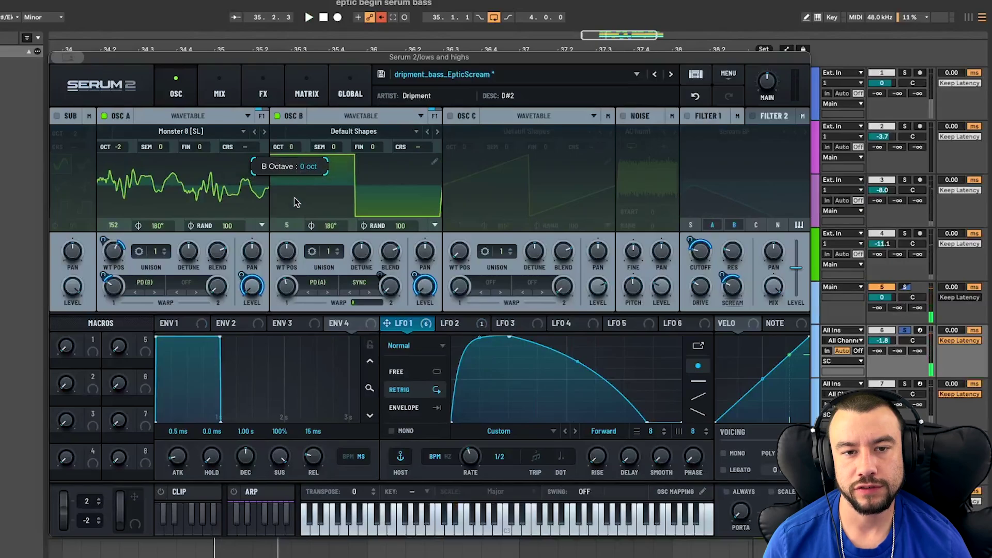
left_click_drag(296, 203, 296, 160)
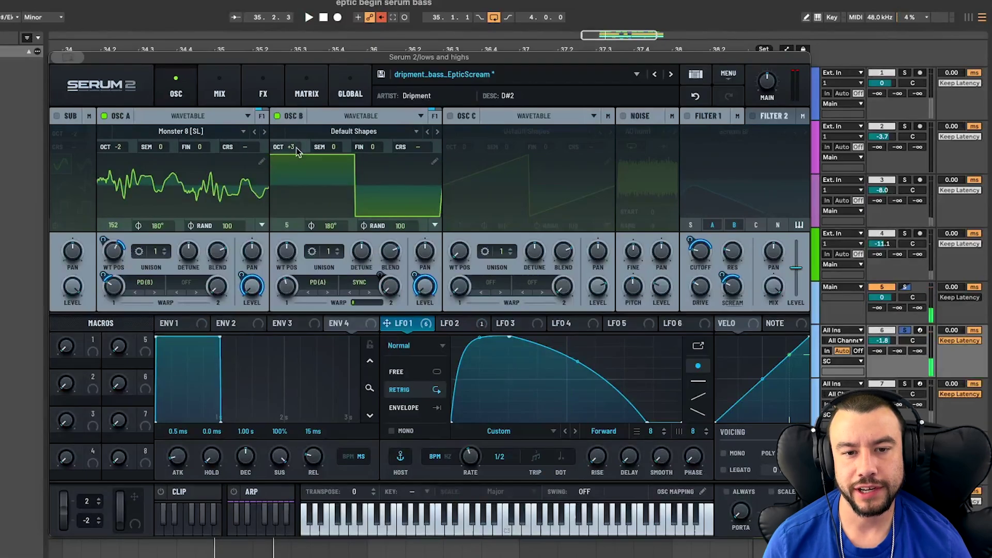
Step: Audition the bass with LFO 1's modulation of Osc A's Warp bypassed, and re-enable the modulator
key("space")
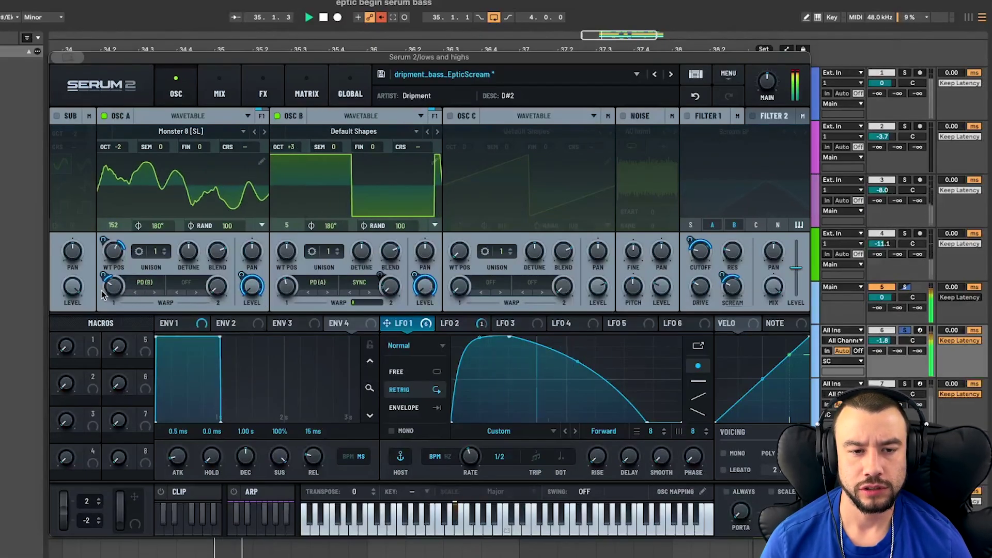
right_click(111, 284)
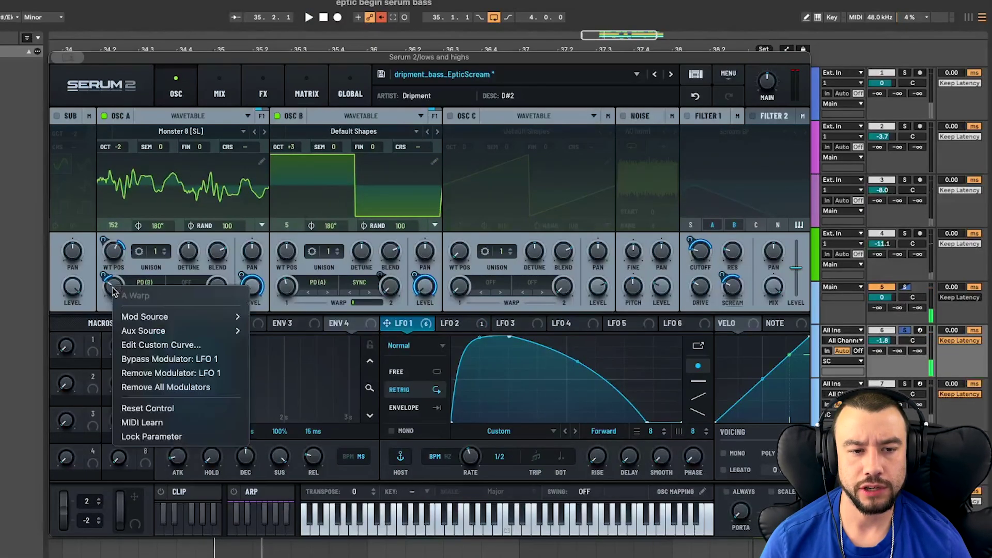
left_click(162, 358)
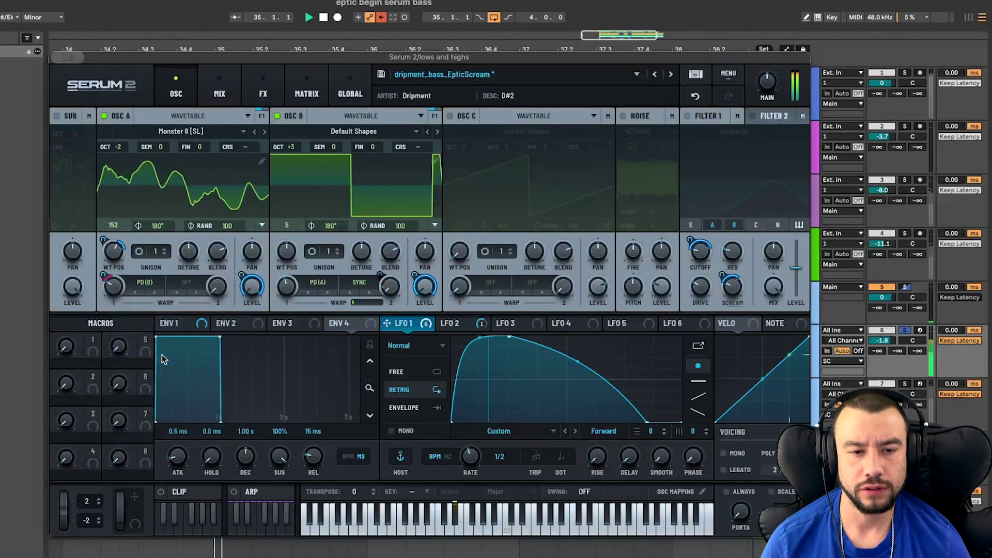
right_click(113, 285)
left_click(163, 357)
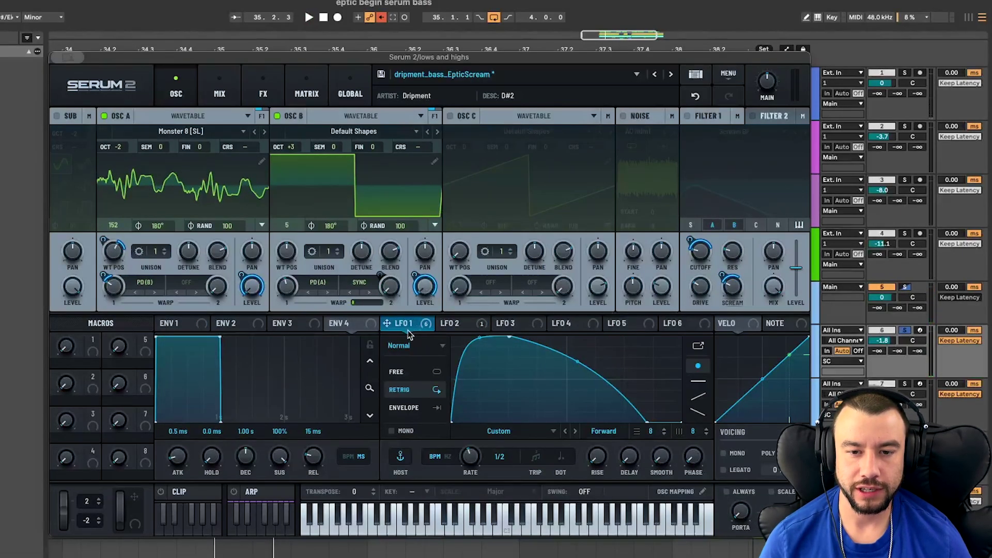
Step: Check the PD source options of Osc B's first warp, leave it on PD (A), and play the bass
left_click(324, 290)
mouse_move(343, 380)
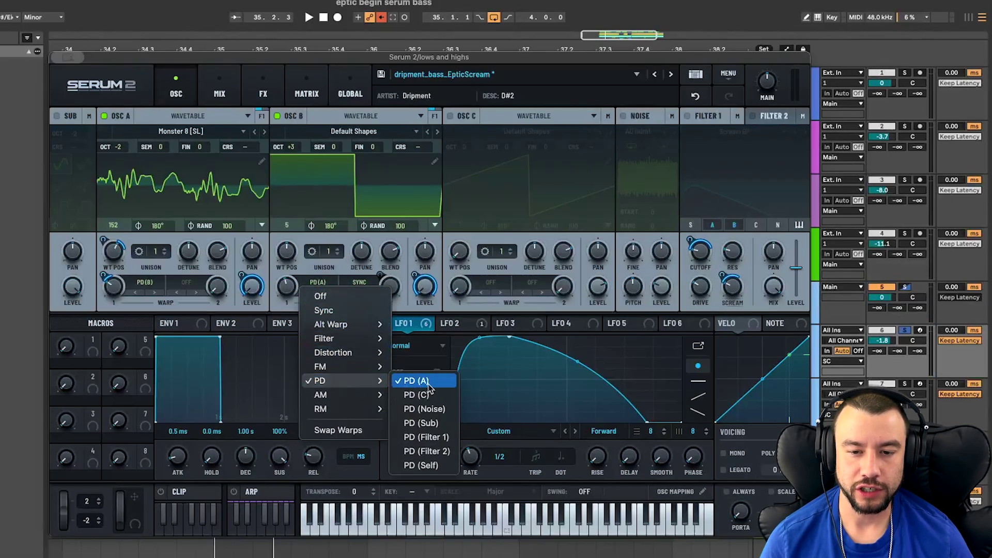
left_click(339, 222)
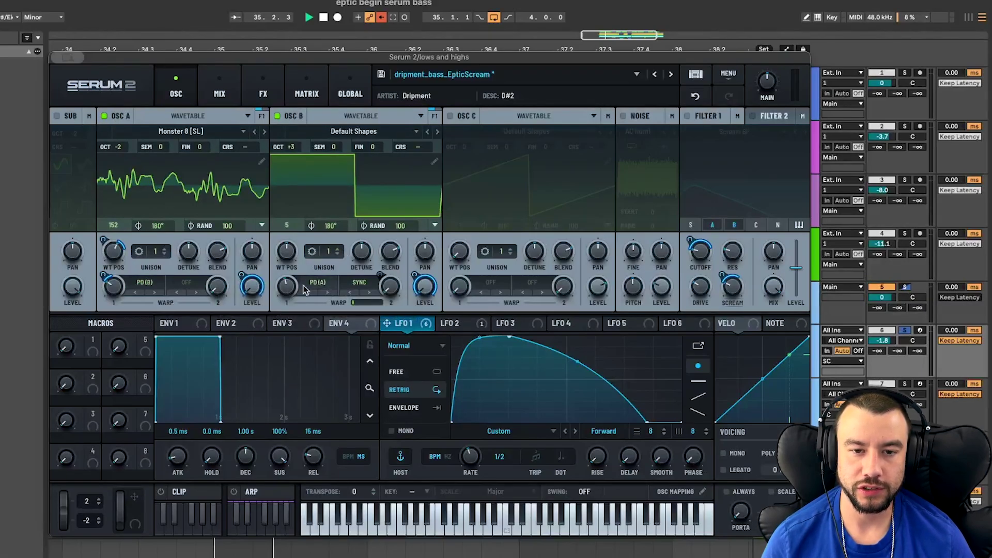
key("space")
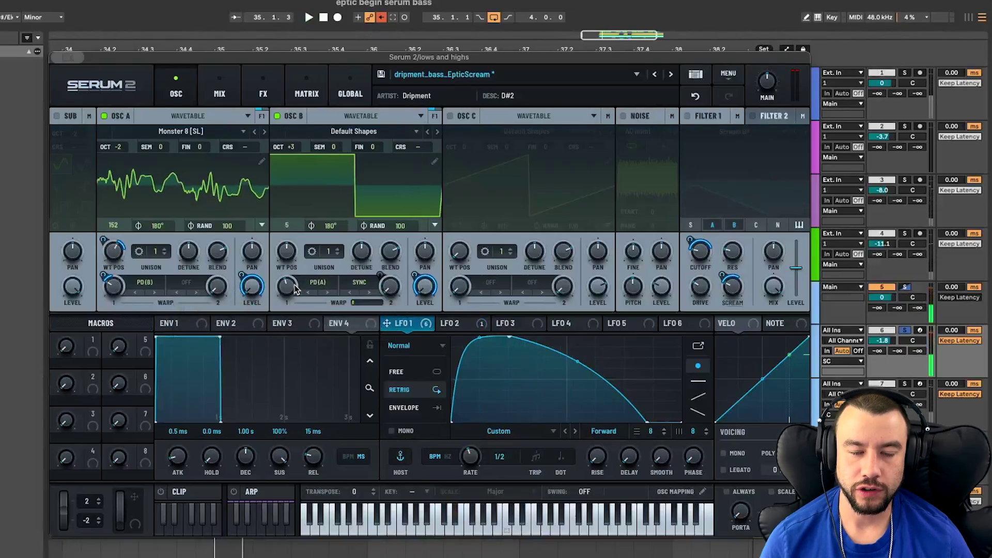
key("space")
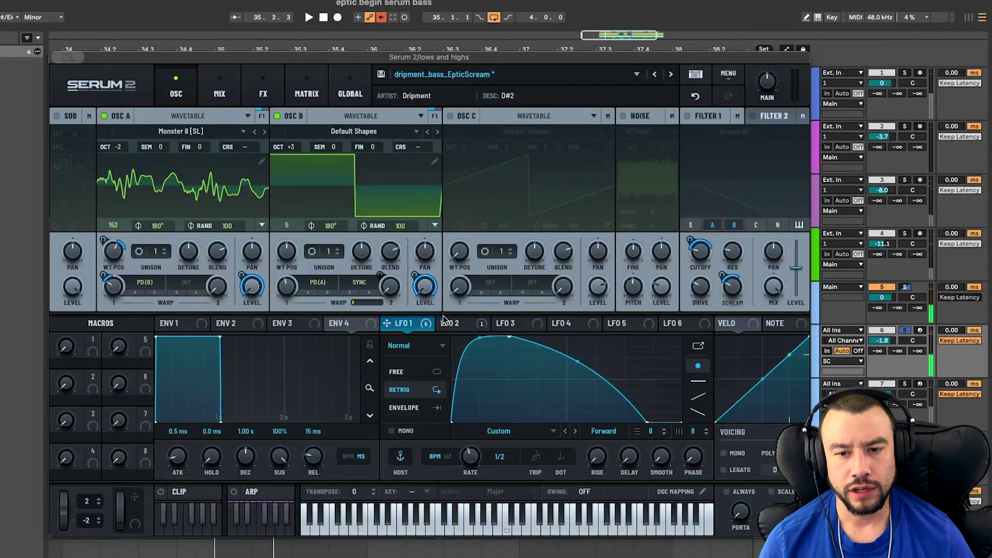
key("space")
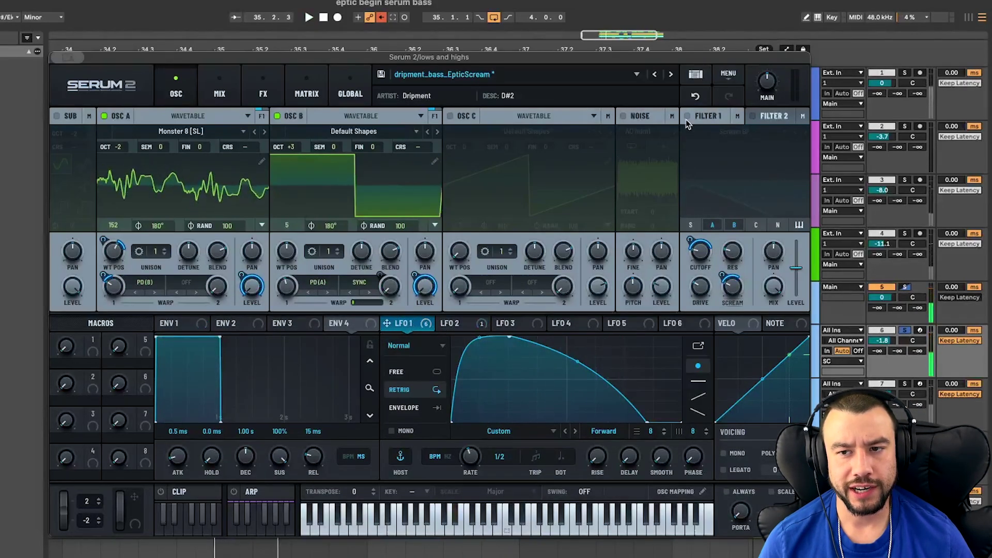
Step: Enable Filter 1 and play the bass through it
left_click(687, 116)
key("space")
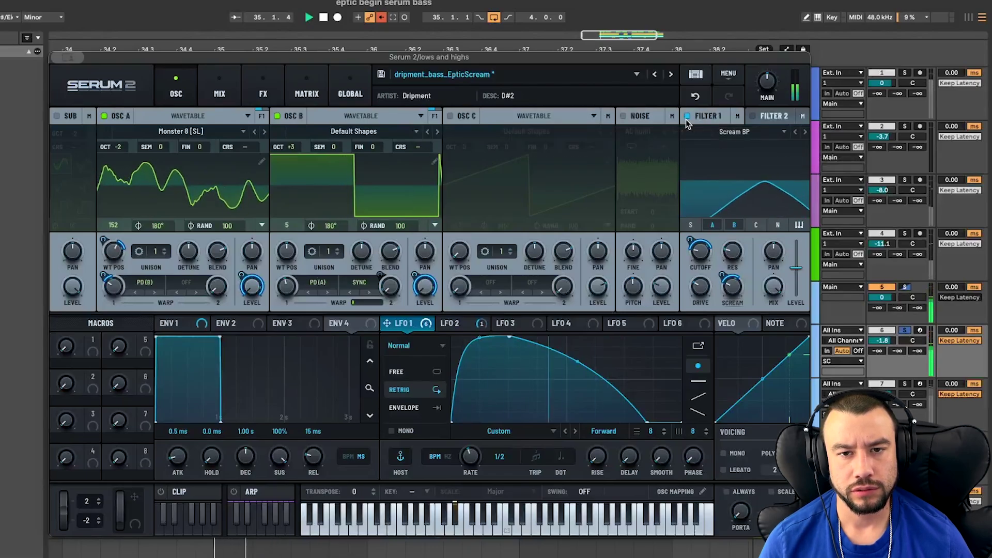
key("space")
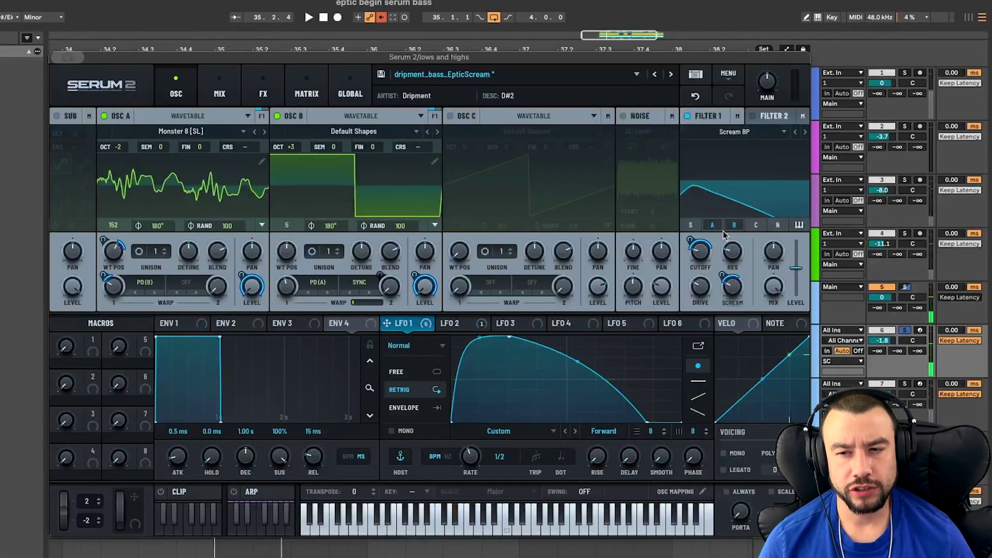
key("space")
key("space")
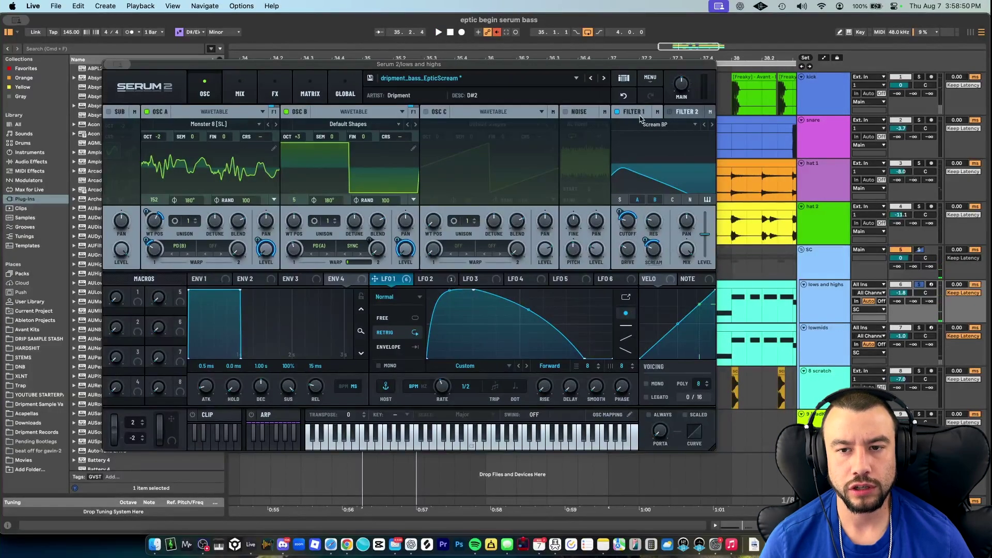
Step: Reselect Scream BP from the Misc filter types for Filter 1 and check its Cutoff modulation, Res and Drive
left_click(654, 125)
mouse_move(651, 171)
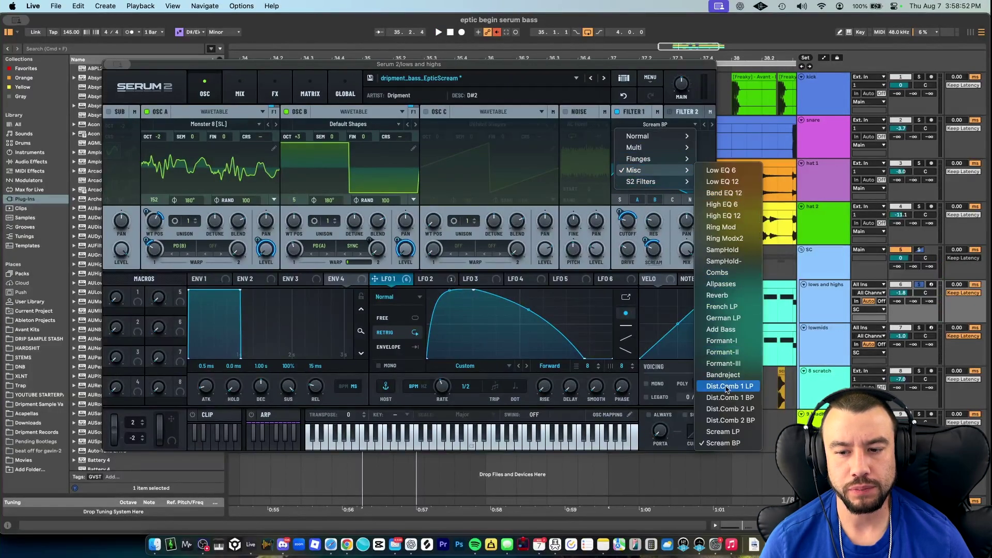
left_click(726, 444)
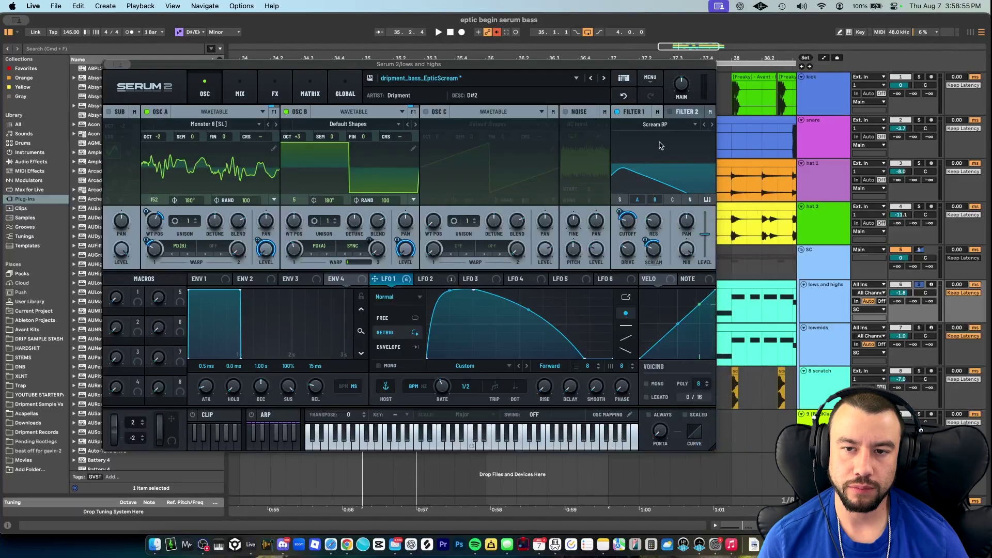
mouse_move(628, 222)
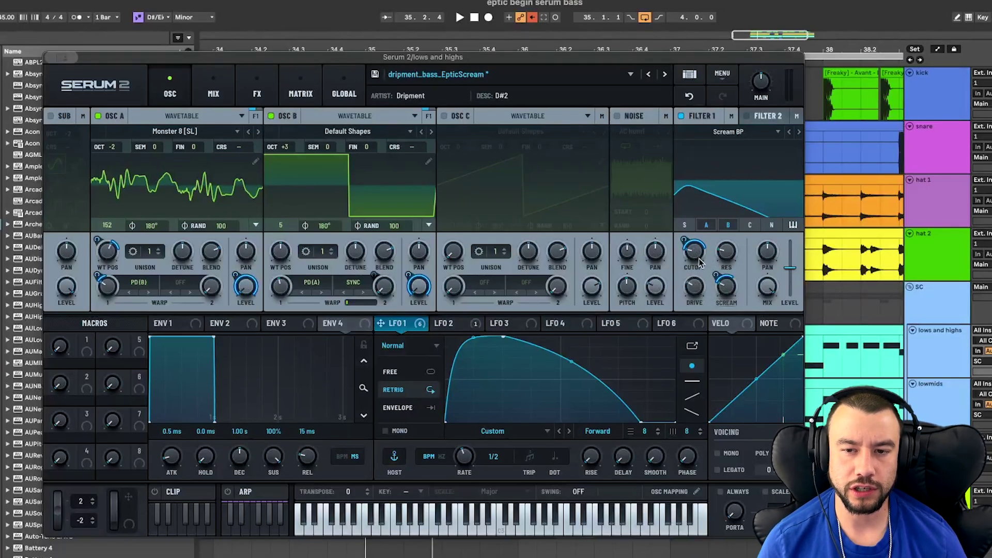
mouse_move(683, 237)
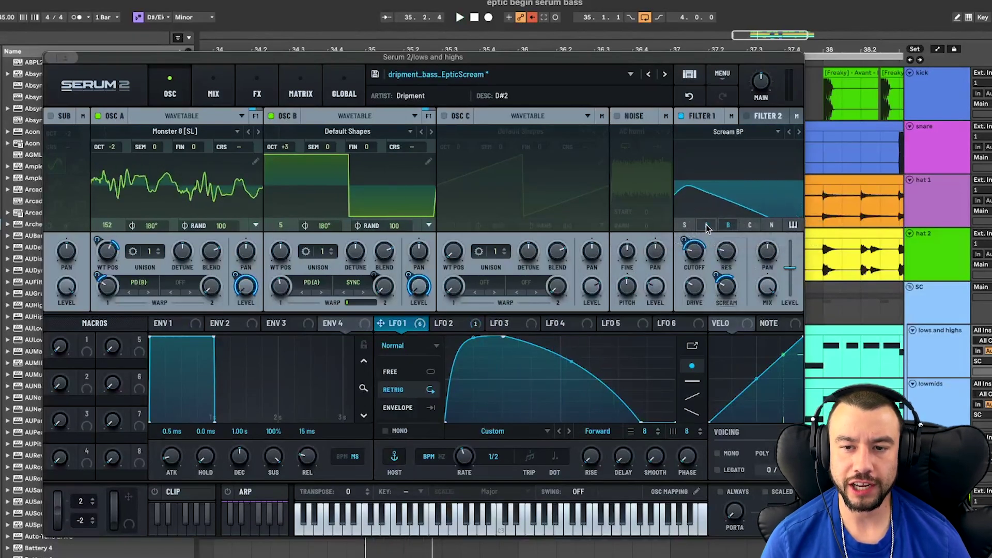
mouse_move(734, 253)
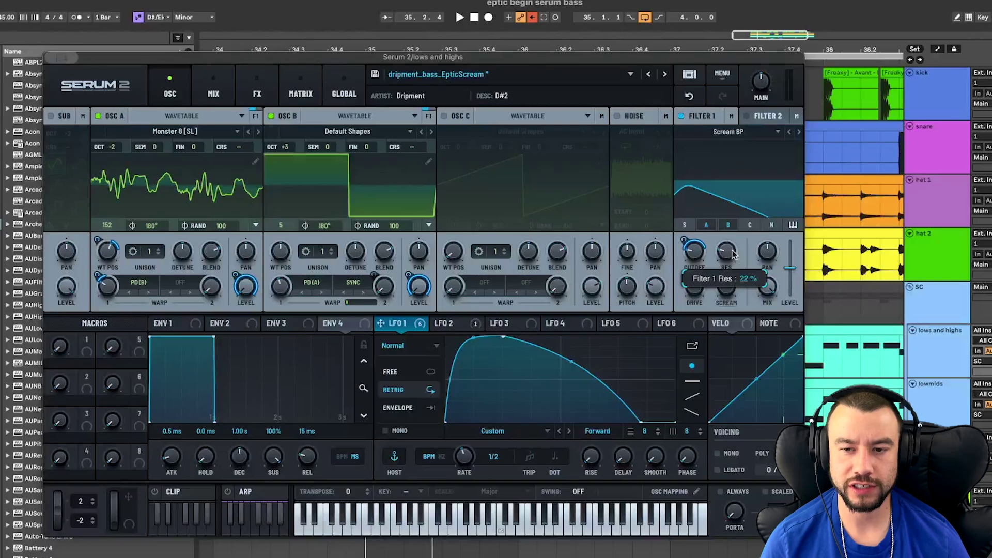
mouse_move(702, 287)
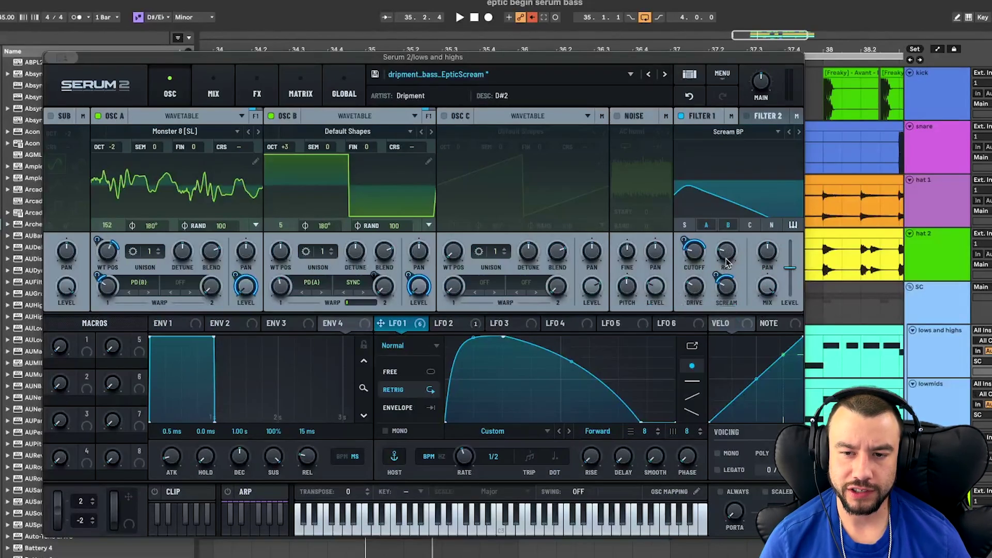
Step: Set Filter 1's Drive to about 29 % between playbacks of the bass, and check the Scream amount's modulator
key("space")
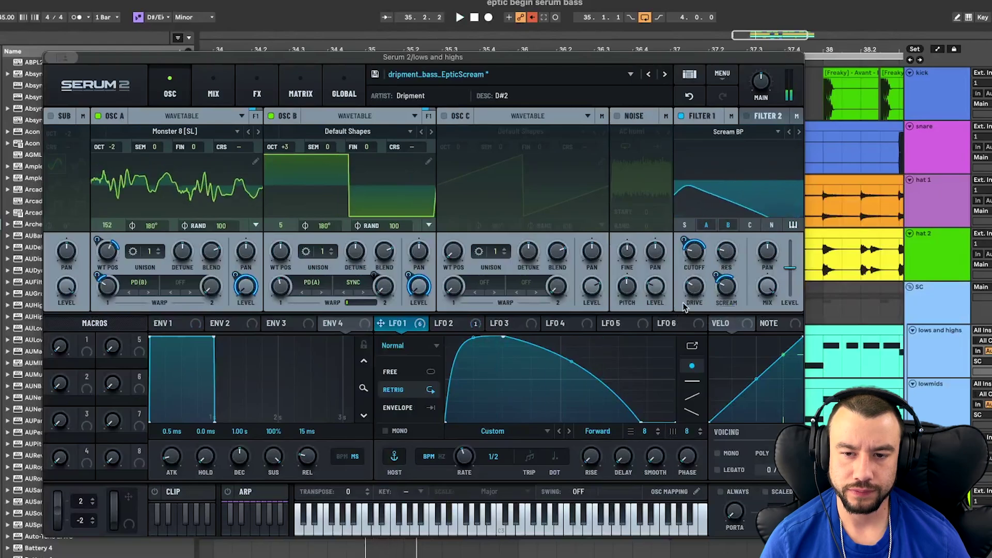
key("space")
key("space")
mouse_move(697, 284)
left_mouse_down()
mouse_move(705, 391)
mouse_move(701, 288)
left_mouse_up()
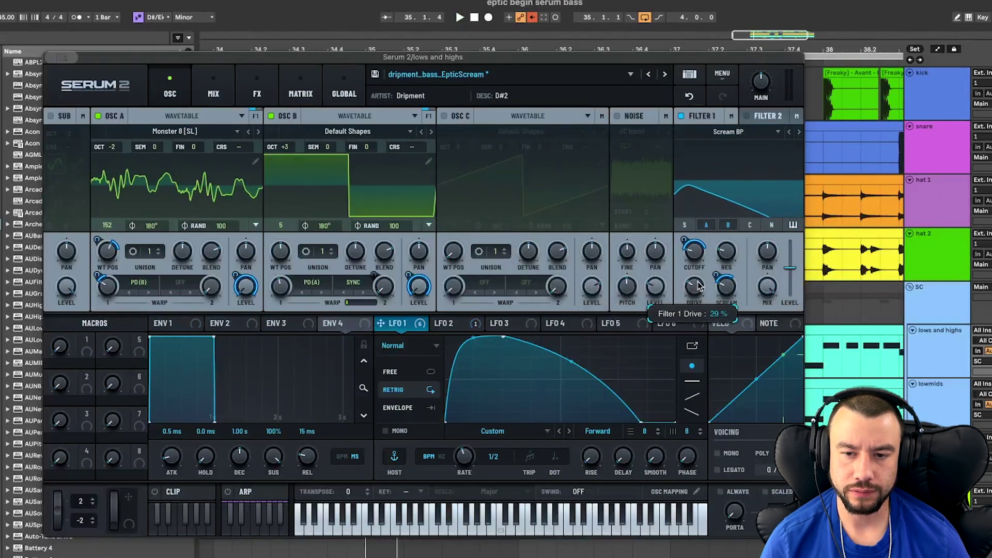
key("space")
Step: Play the bass with Filter 1 bypassed and re-enabled to compare the two sounds
key("space")
mouse_move(728, 290)
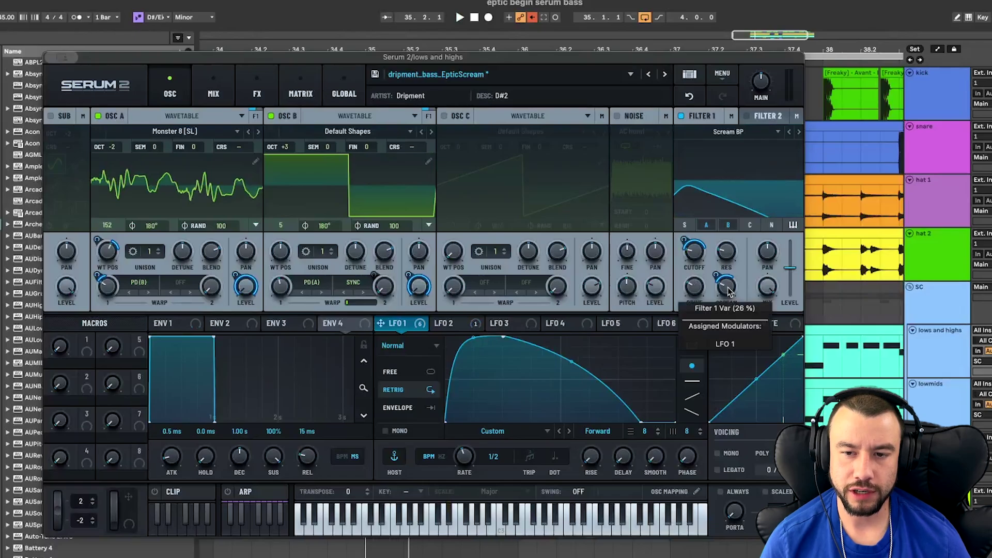
key("space")
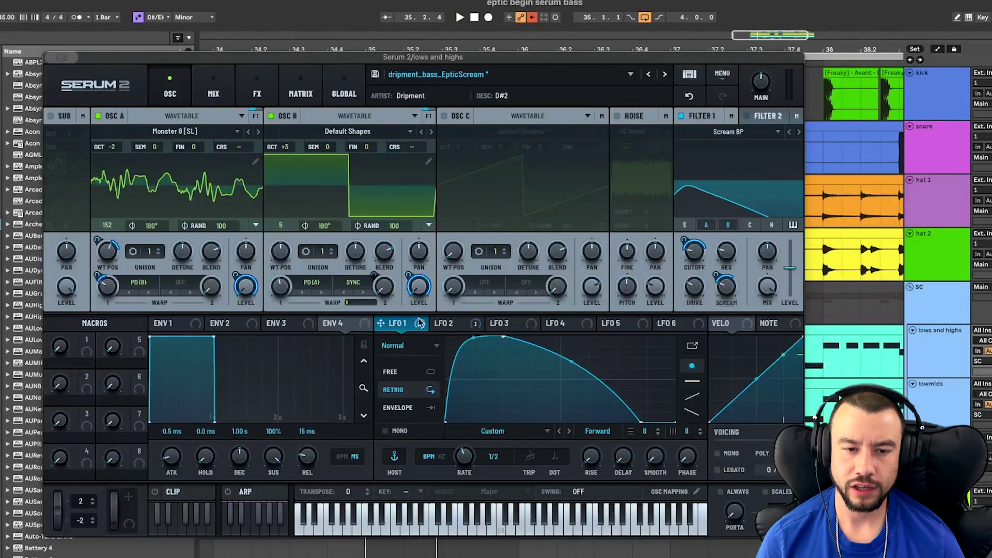
mouse_move(713, 272)
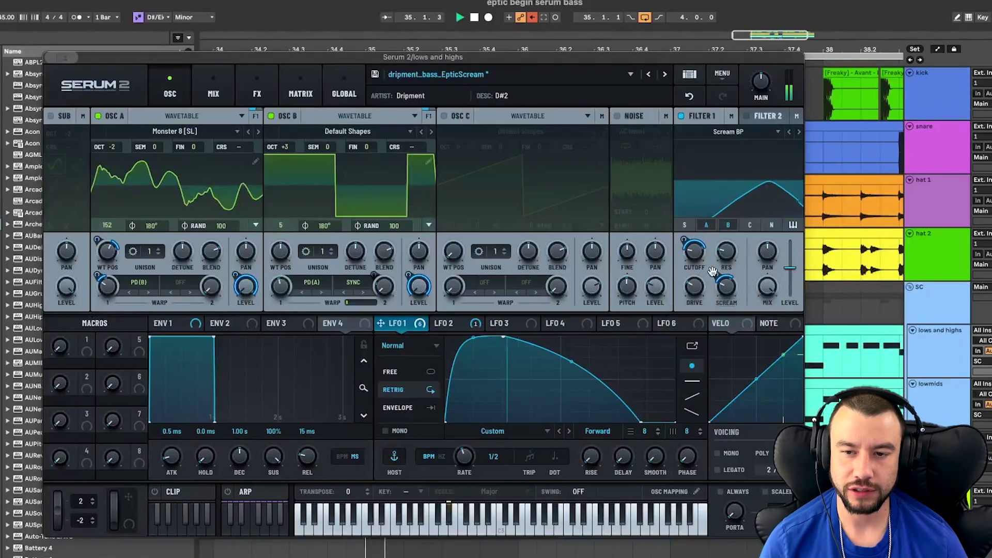
left_click(681, 118)
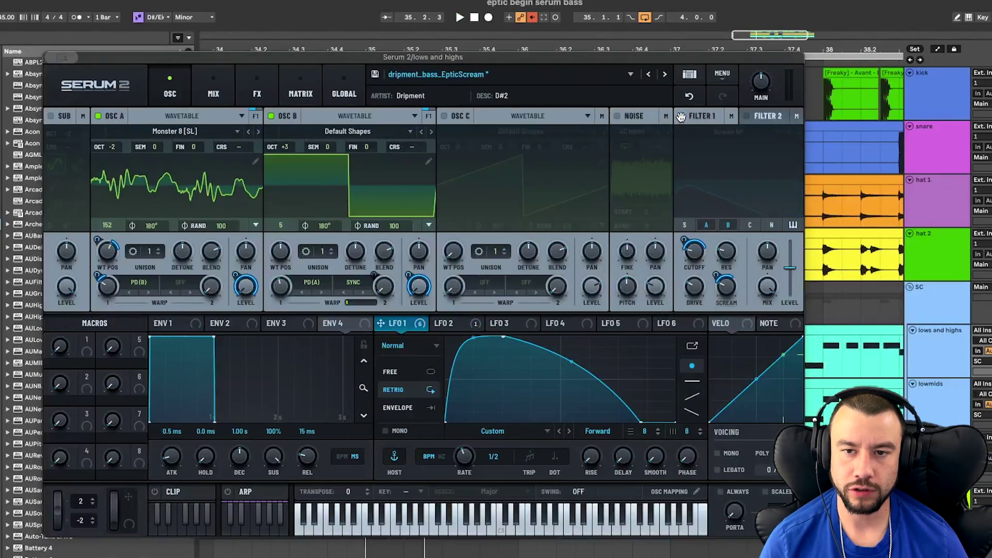
left_click(681, 118)
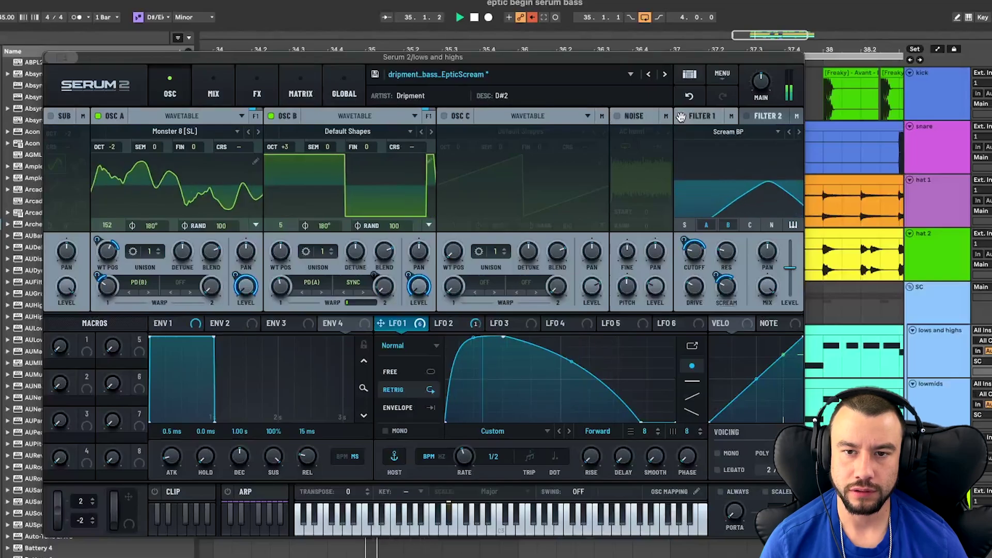
Step: Check how LFO 2 modulates Osc B's second warp, leave it on Sync, and play the bass before returning to LFO 1
left_click(444, 325)
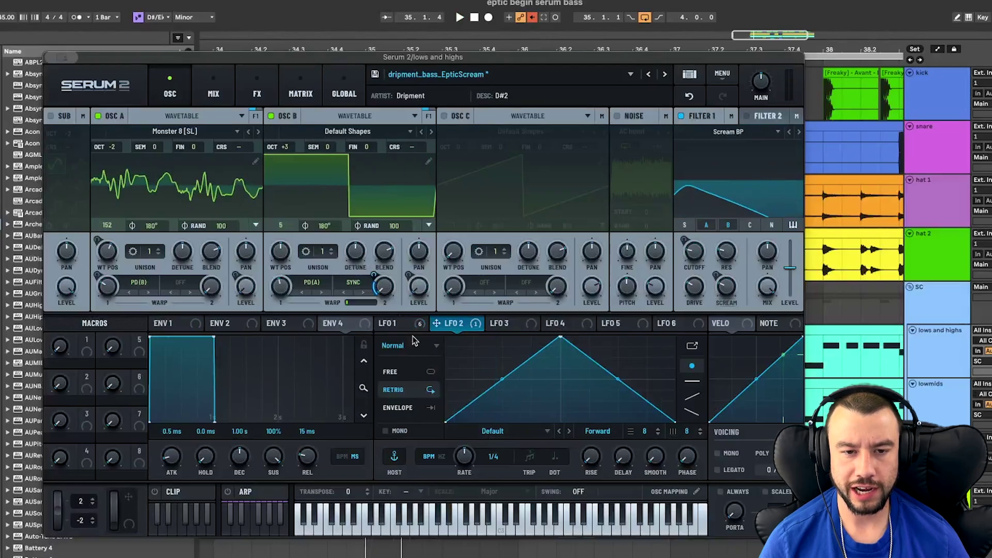
left_click(353, 284)
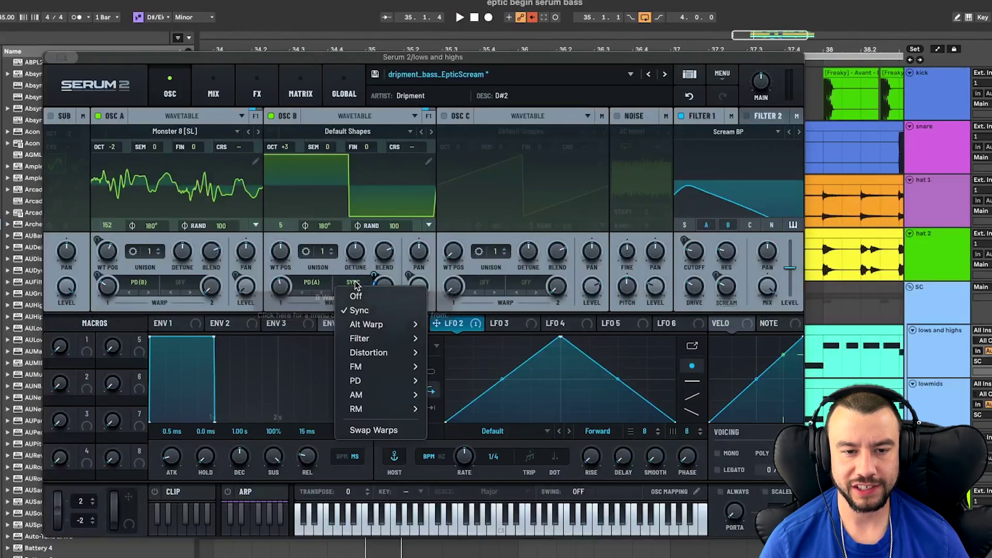
left_click(357, 312)
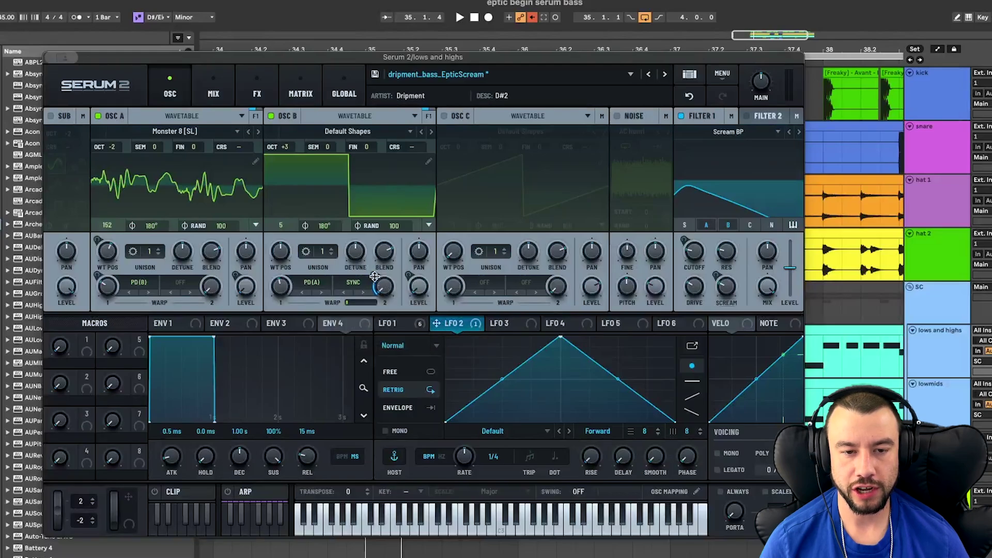
left_click_drag(375, 276, 371, 272)
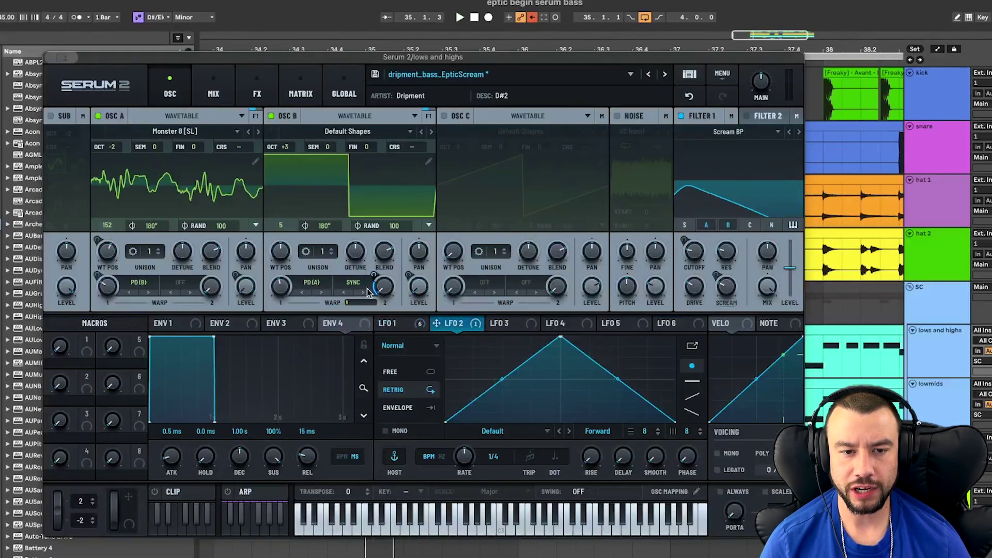
mouse_move(371, 273)
left_mouse_down()
mouse_move(376, 248)
mouse_move(375, 273)
left_mouse_up()
key("space")
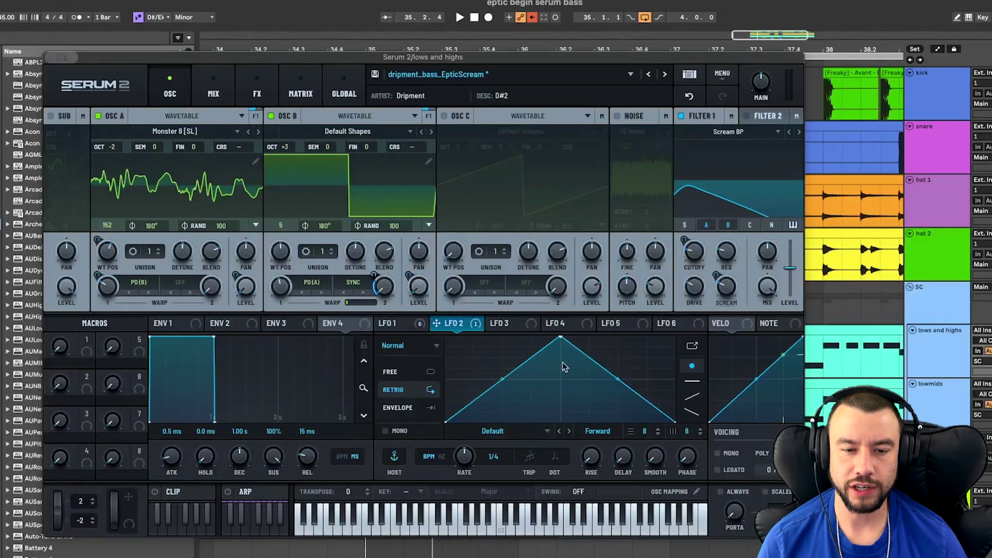
left_click(411, 326)
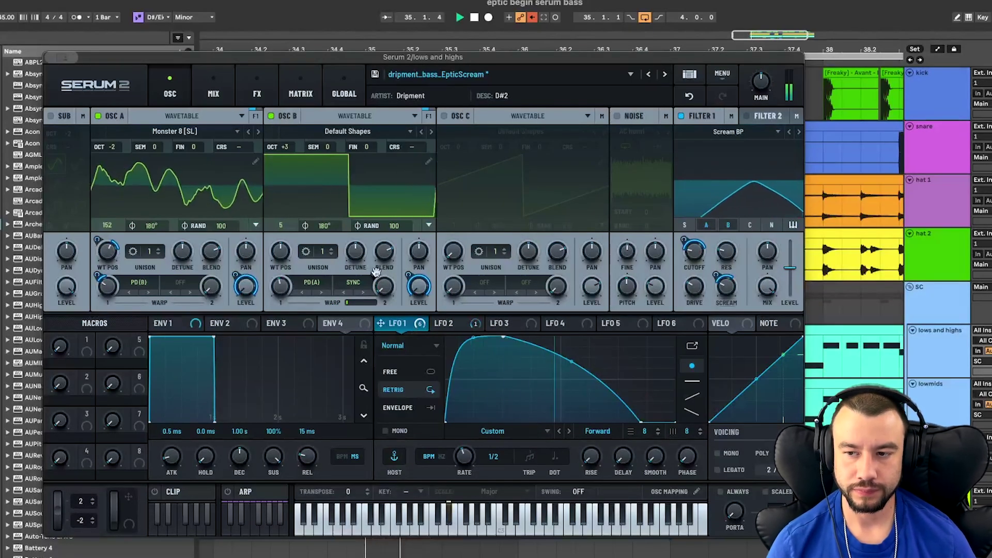
Step: Enable the Compressor in the main effects chain and play the bass through it
left_click(257, 89)
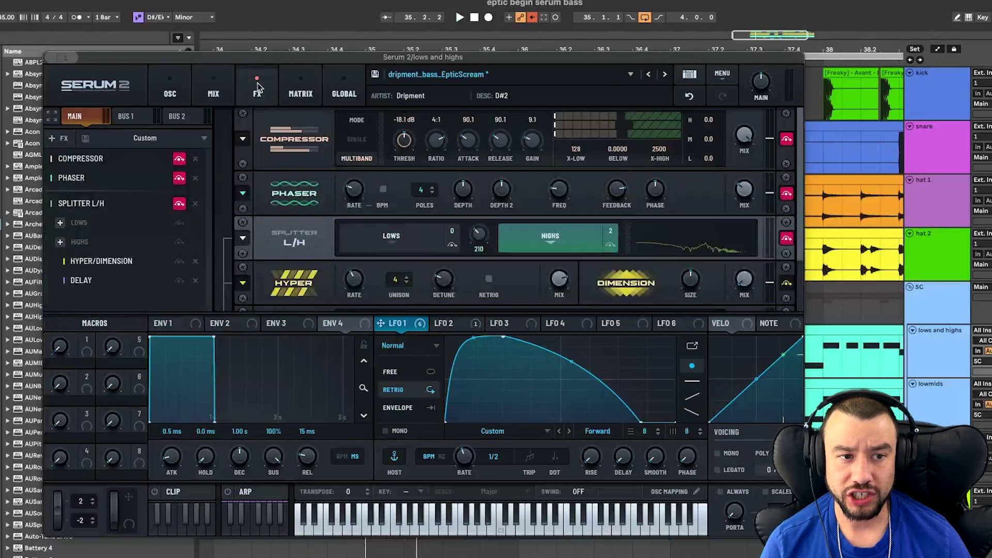
left_click(179, 160)
key("space")
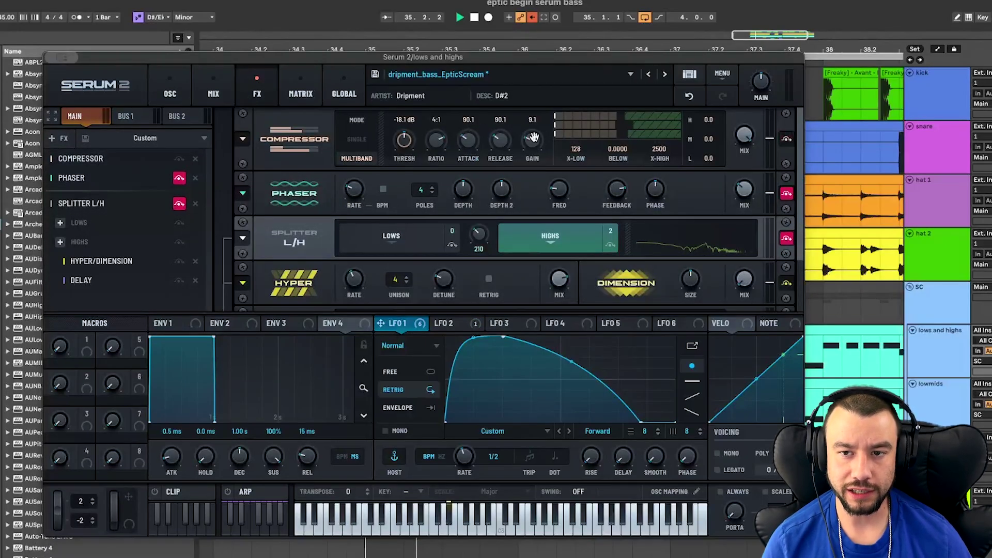
key("space")
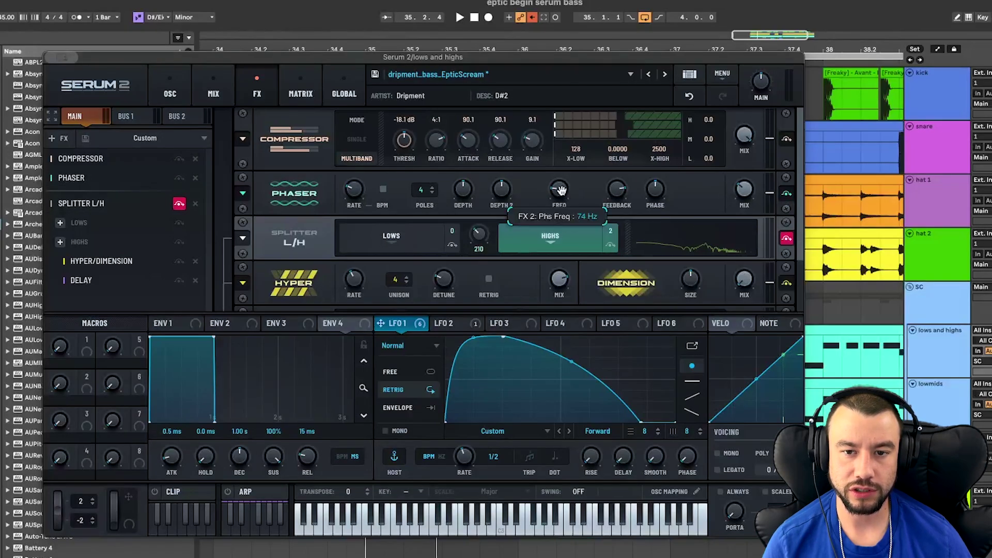
Step: Play the bass with the Phaser enabled and try out its Mix amount
key("space")
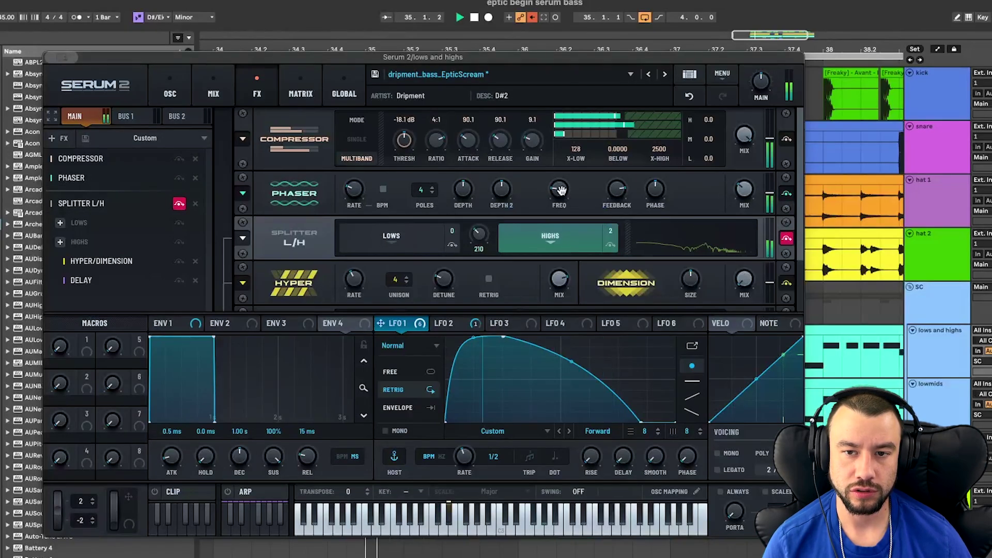
left_click_drag(747, 193, 744, 152)
key("space")
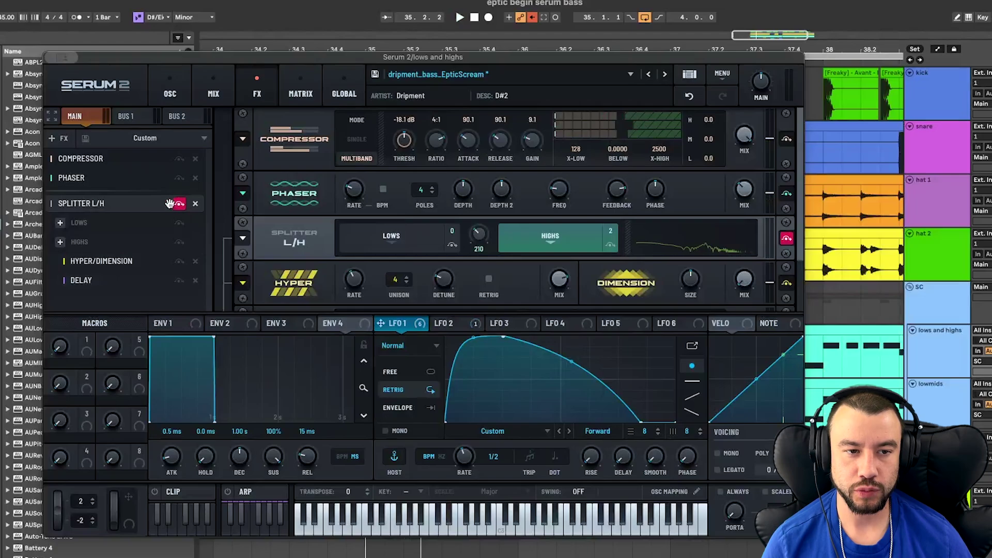
Step: Enable Splitter L/H and look through the effects available for the main chain and the Highs band
left_click(59, 138)
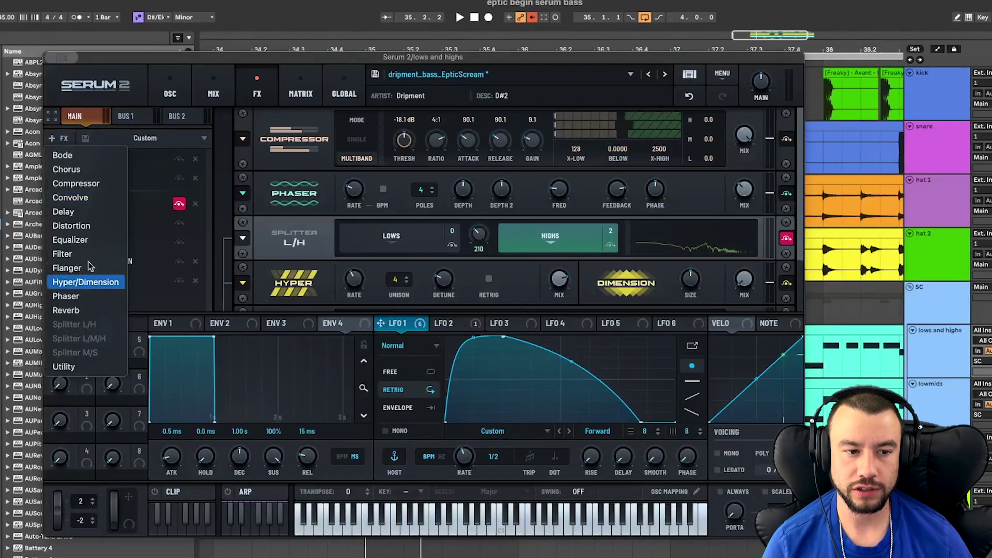
left_click(166, 270)
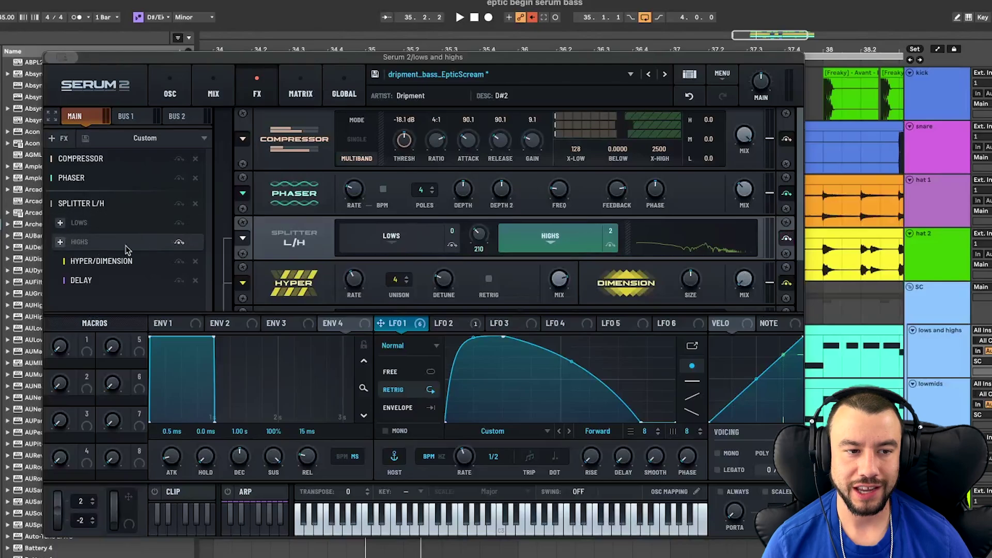
left_click(60, 242)
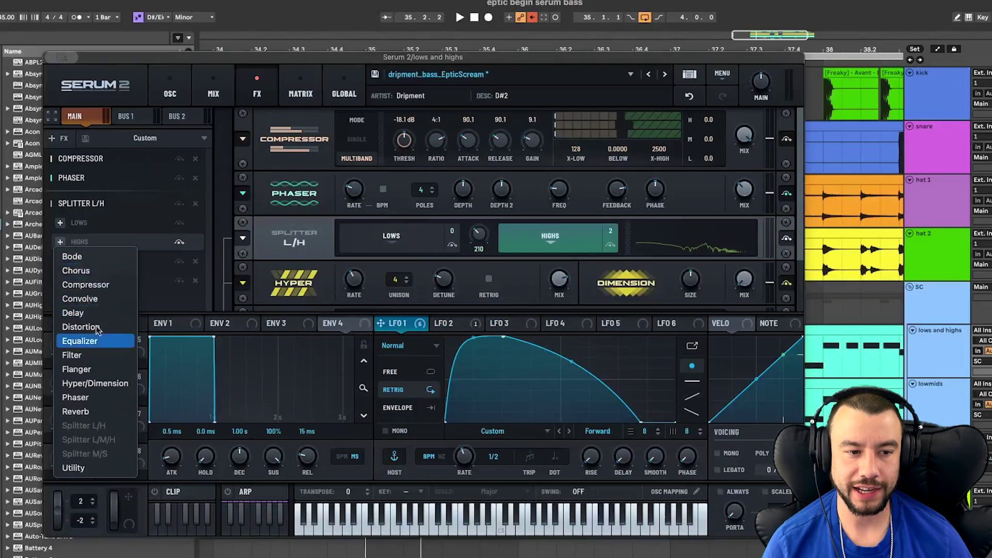
left_click(54, 247)
left_click(57, 242)
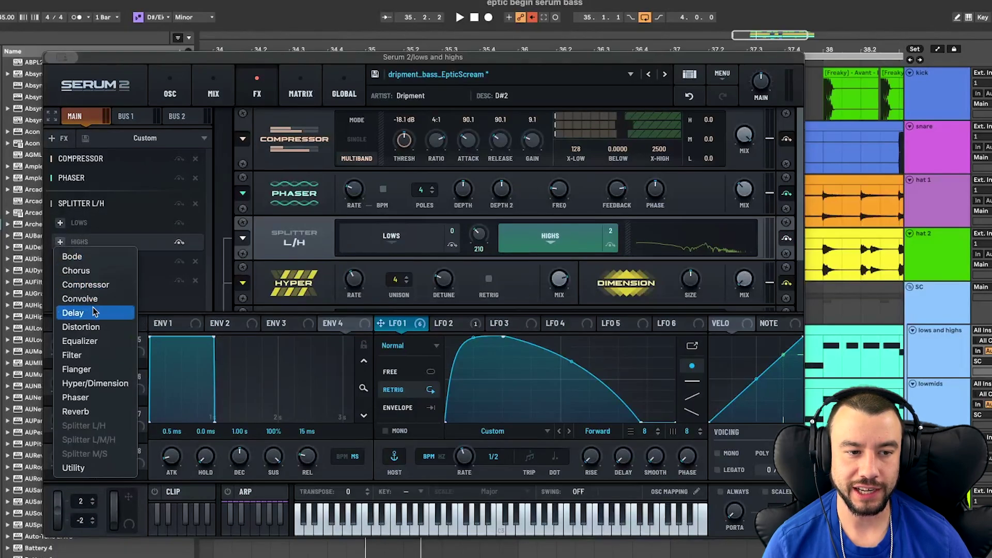
left_click(166, 284)
Step: Play the bass through the splitter and check the Hyper/Dimension and Delay settings on its Highs band
key("space")
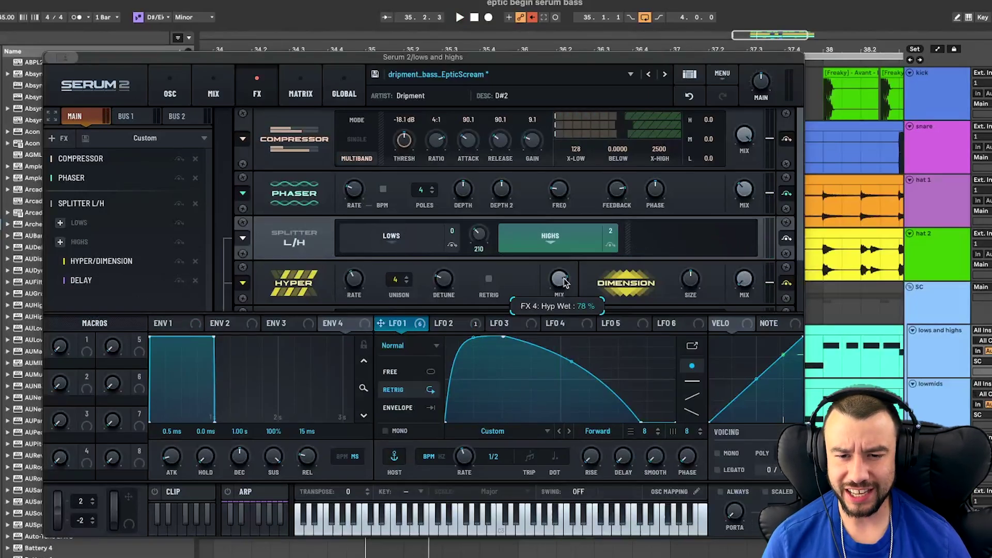
left_click_drag(799, 217, 800, 358)
key("space")
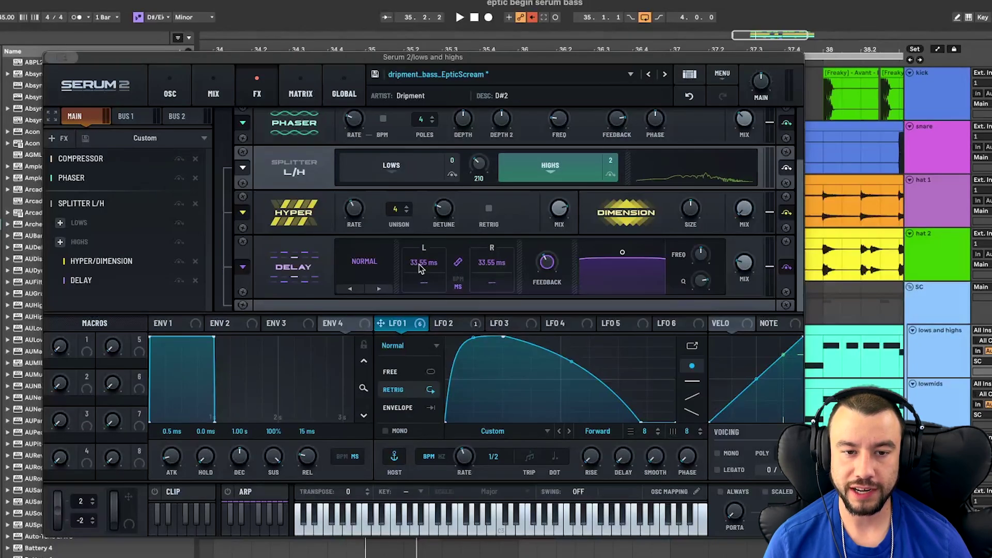
key("space")
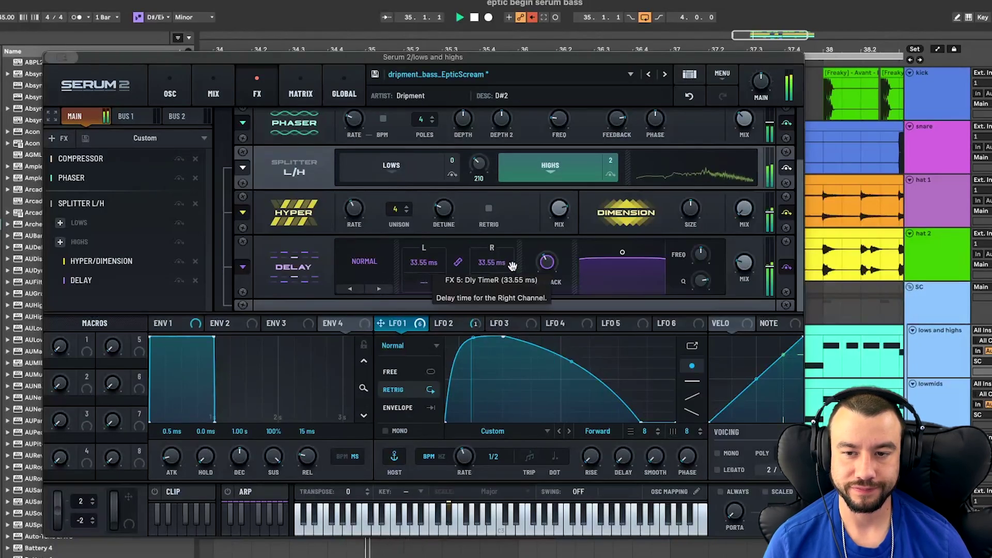
key("space")
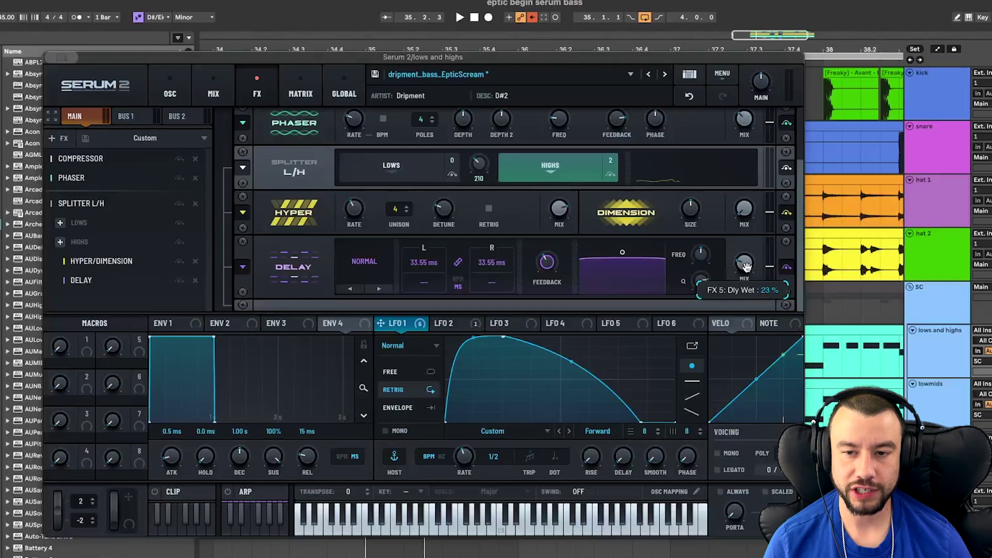
Step: Set the Delay's Mix to 28 % between playbacks of the bass
key("space")
left_click_drag(746, 266, 736, 247)
key("space")
key("space")
key("space")
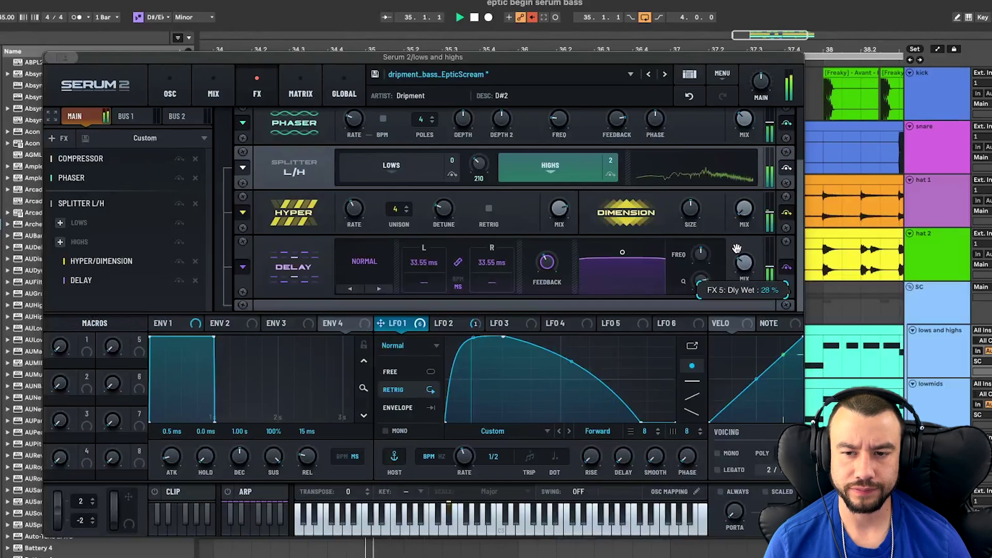
key("space")
key("space")
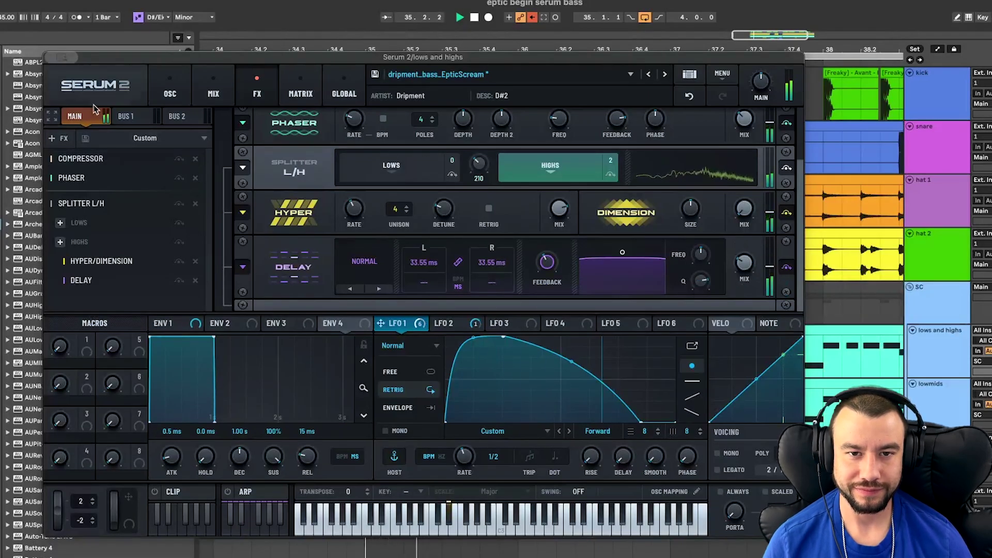
Step: Enable the Sub oscillator, play the bass with it, and close the Serum 2 window
left_click(170, 92)
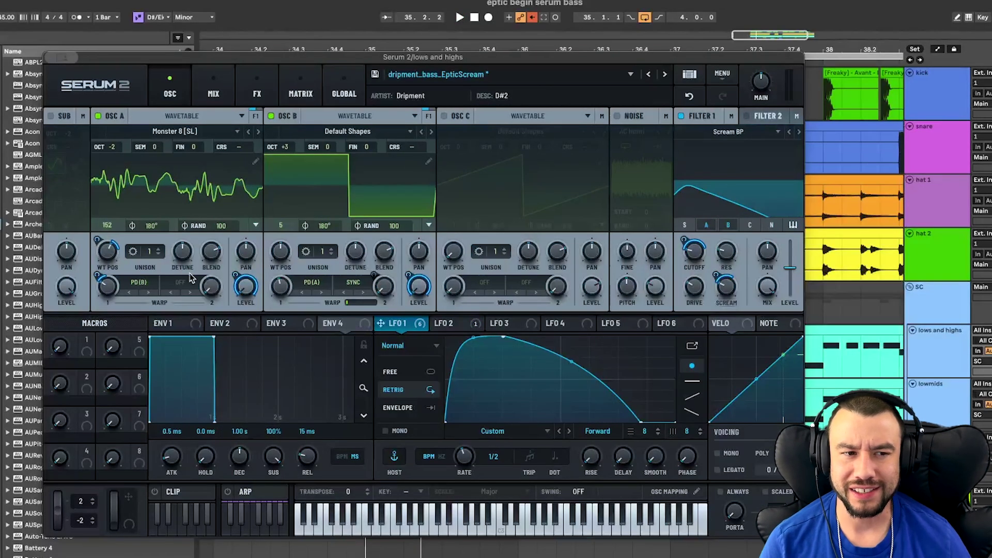
left_click(50, 116)
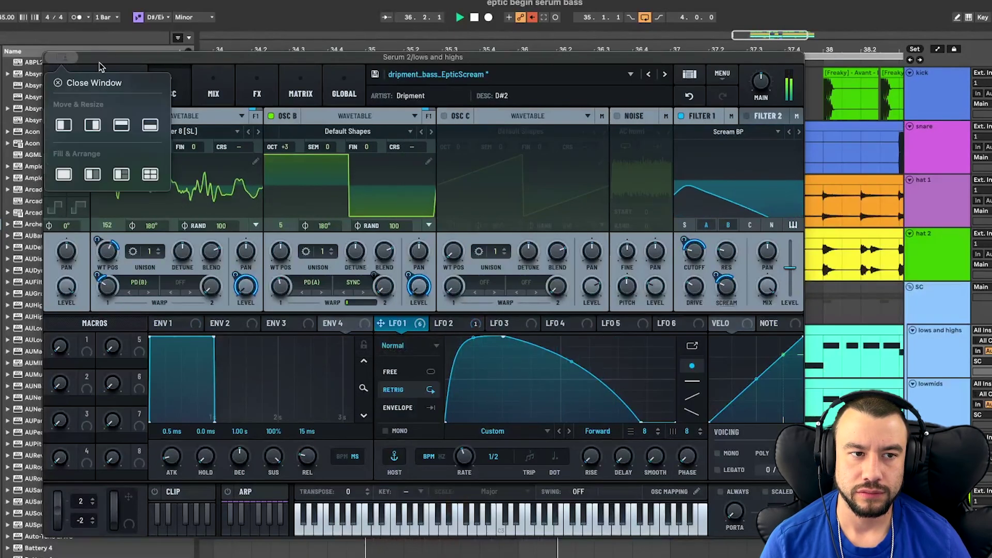
mouse_move(64, 61)
left_click(83, 83)
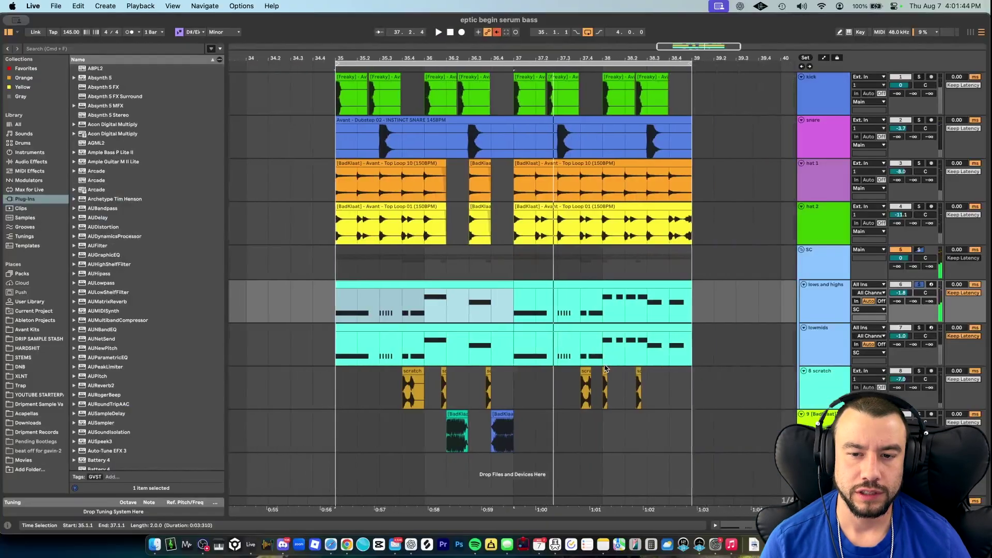
key("space")
Step: Open the first lows and highs MIDI clip, select the D#2 notes in its first bar, and play the pattern
scroll(454, 294, "down", 3)
double_click(418, 284)
scroll(375, 200, "down", 2)
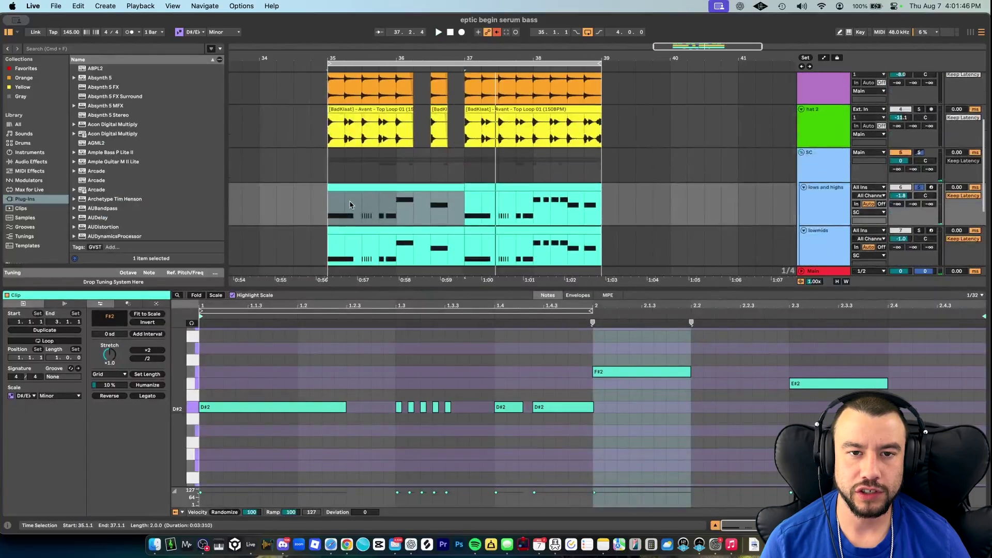
left_click_drag(331, 214, 469, 211)
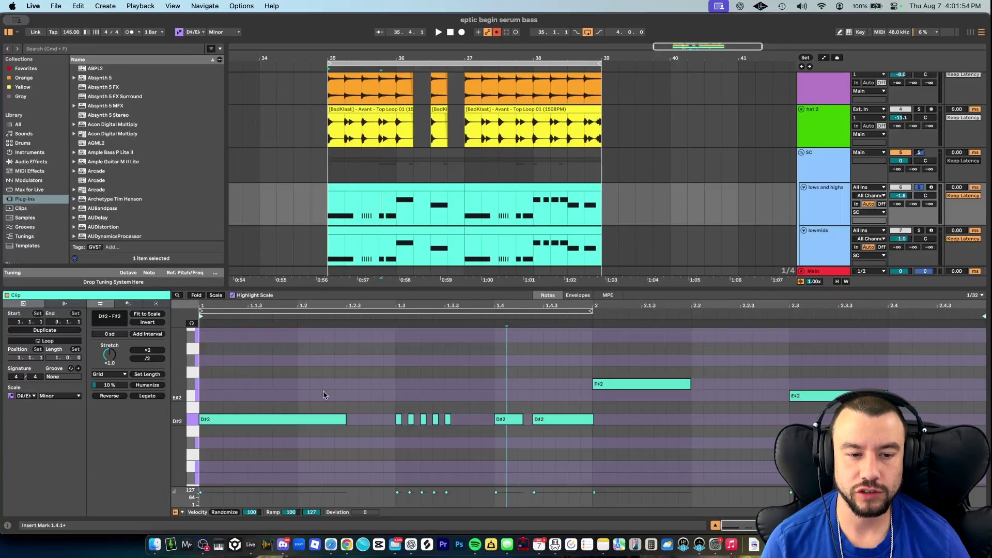
scroll(328, 401, "up", 2)
left_click_drag(212, 467, 542, 427)
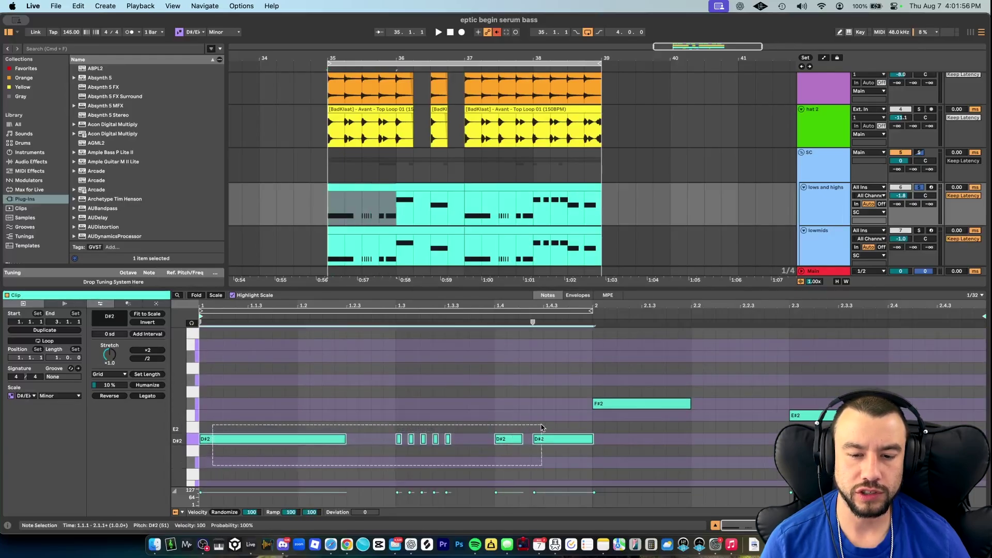
key("space")
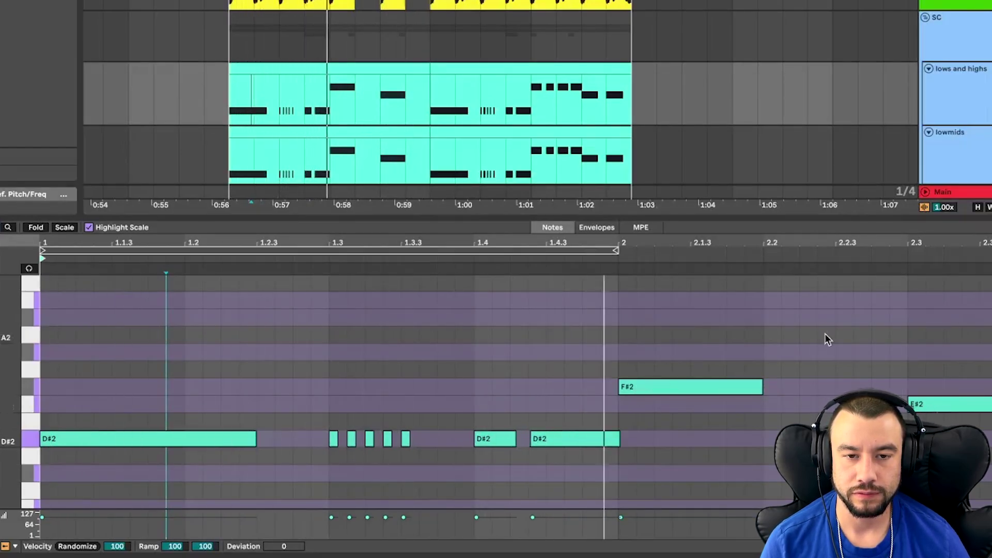
Step: Select the first and second lows and highs clips in turn to compare their note patterns
left_click(394, 72)
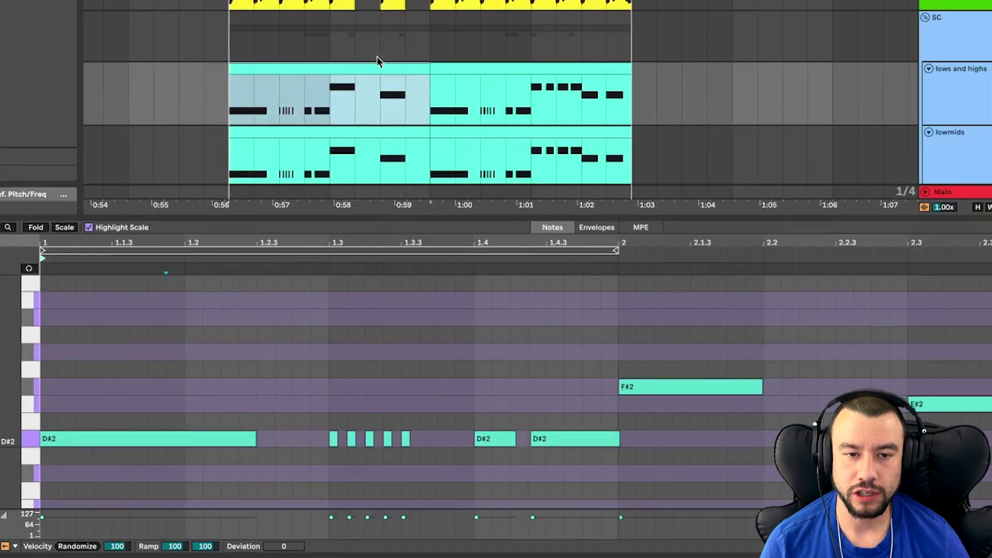
left_click(454, 73)
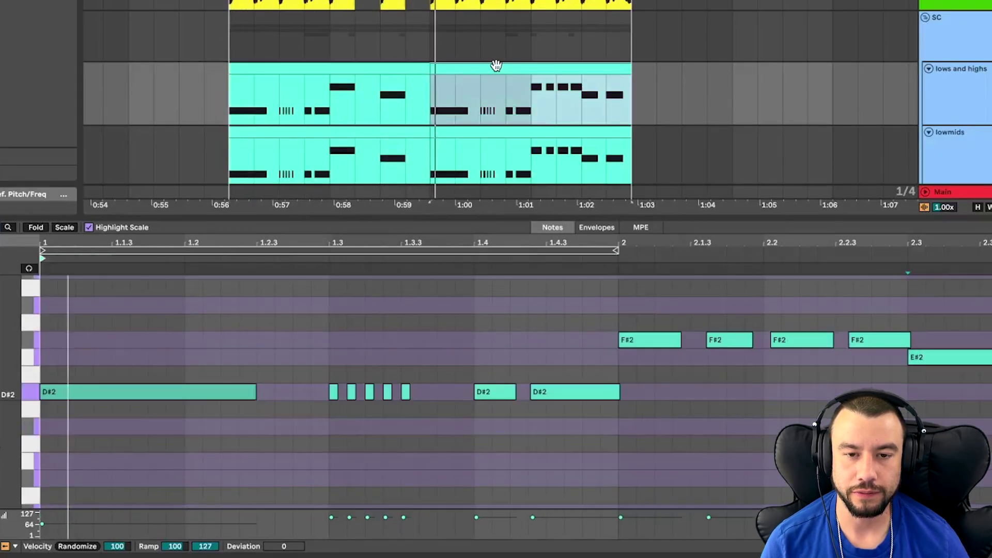
scroll(535, 97, "down", 2)
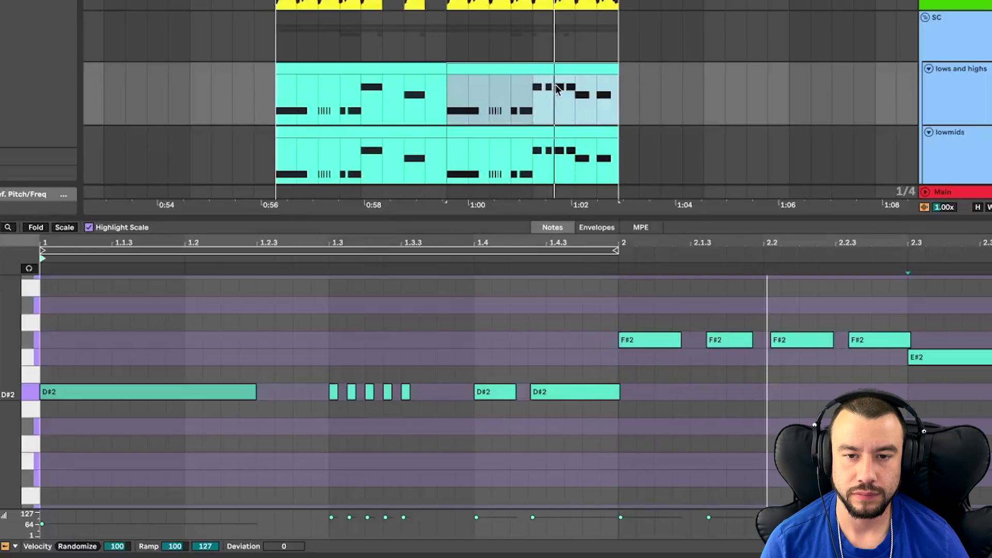
Step: Compare the second-bar F#2 and E#2 notes of the second lows and highs clip with those of the first clip
scroll(611, 98, "up", 2)
left_click(617, 108)
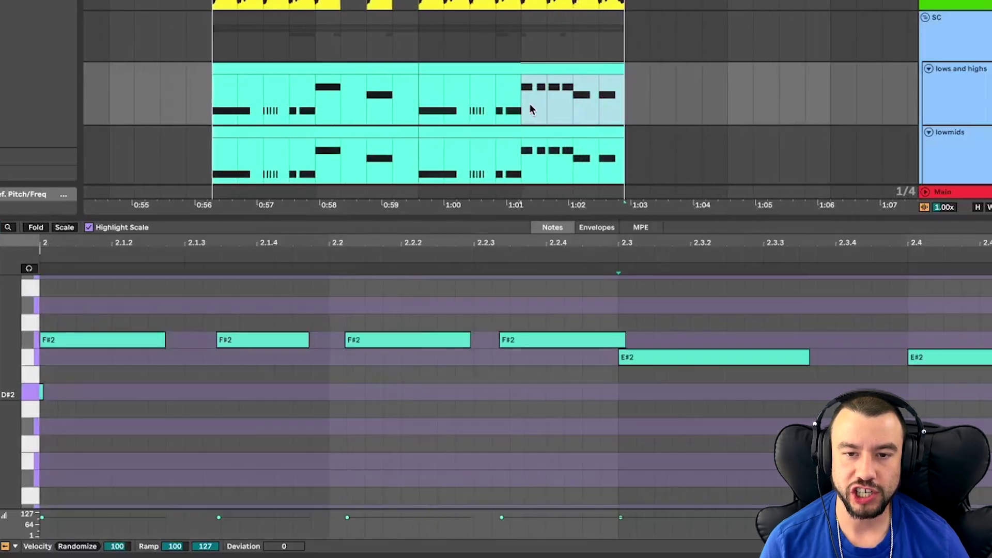
left_click(309, 66)
left_click(506, 66)
left_click(368, 65)
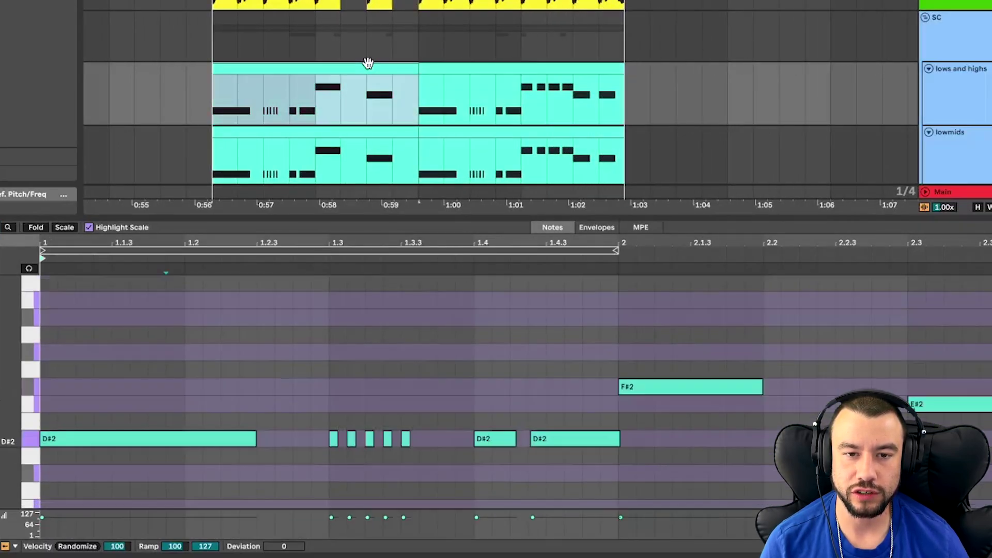
Step: Reselect the first lows and highs clip and play the pattern with its notes in view
left_click(339, 98, "shift")
left_click_drag(340, 103, 649, 97)
left_click(240, 63)
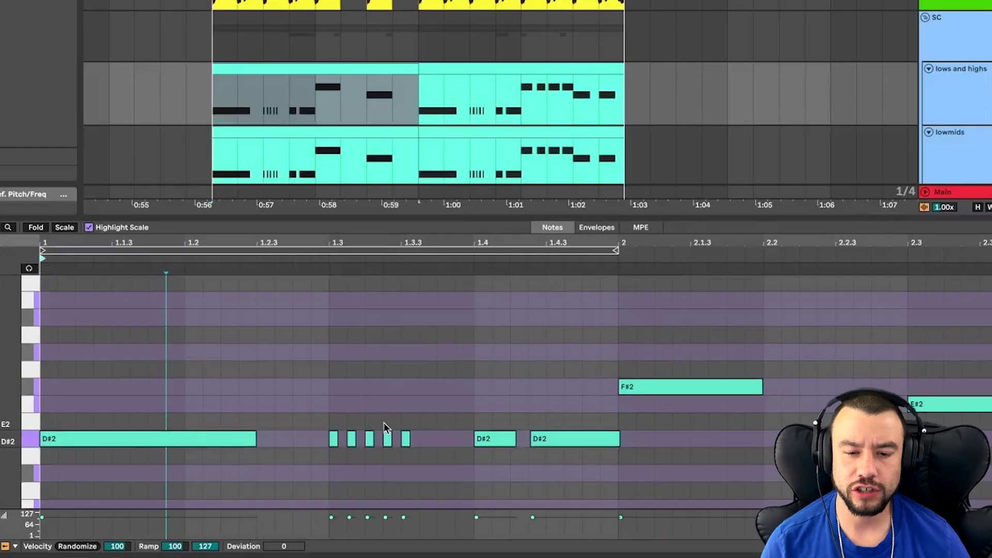
key("space")
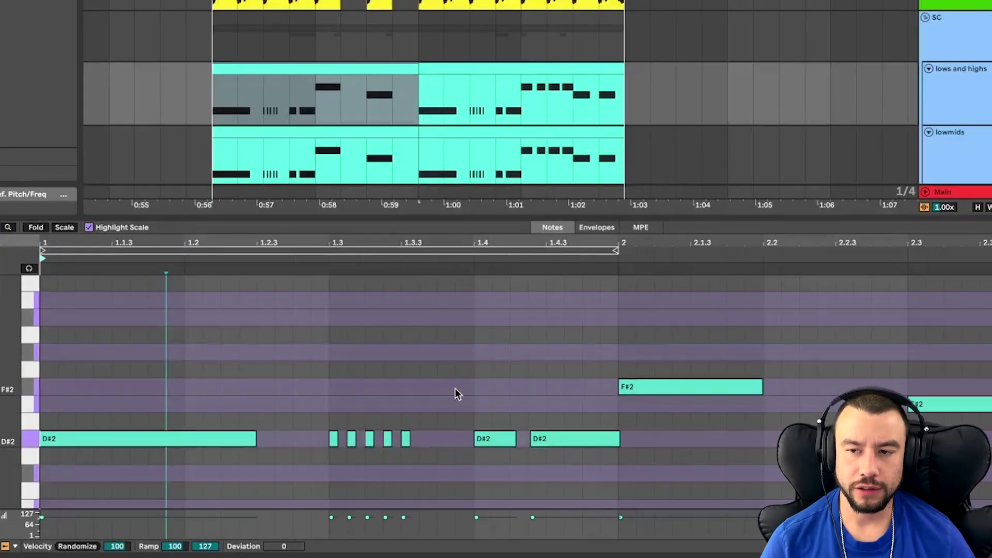
scroll(337, 304, "down", 1)
scroll(430, 384, "up", 1)
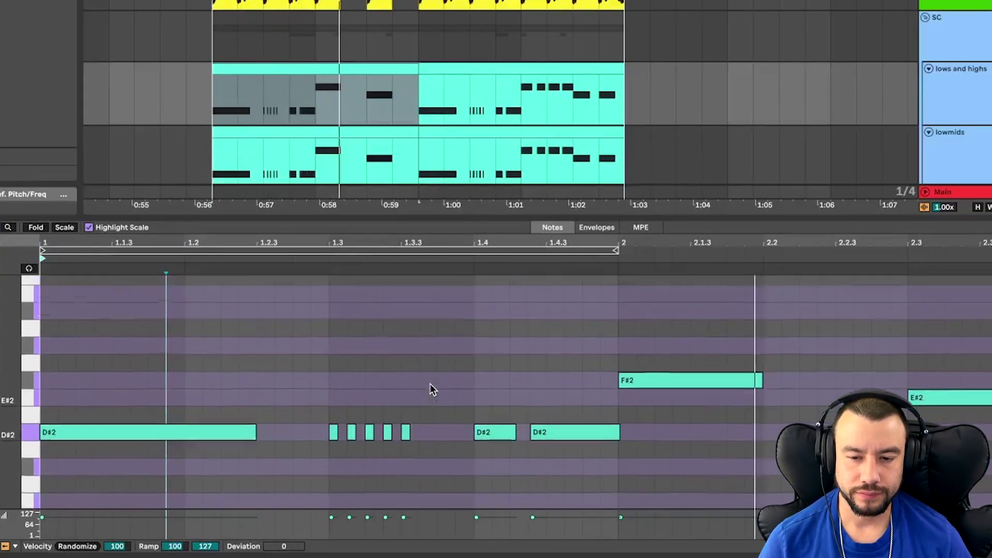
Step: Show the lows and highs track's device chain, enable Kompany OTT, Saturator and Reverb, and play the bass
key("shift+Tab")
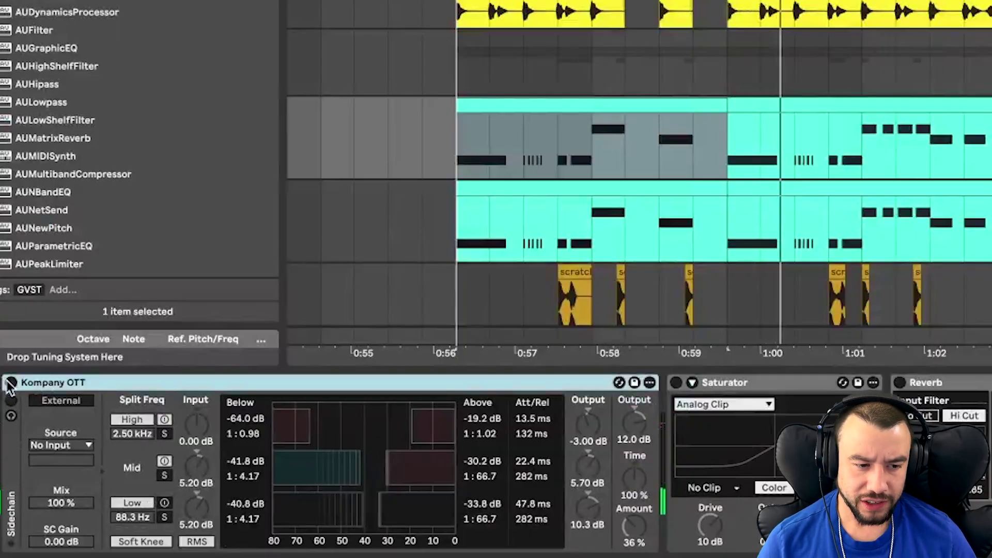
left_click(11, 384)
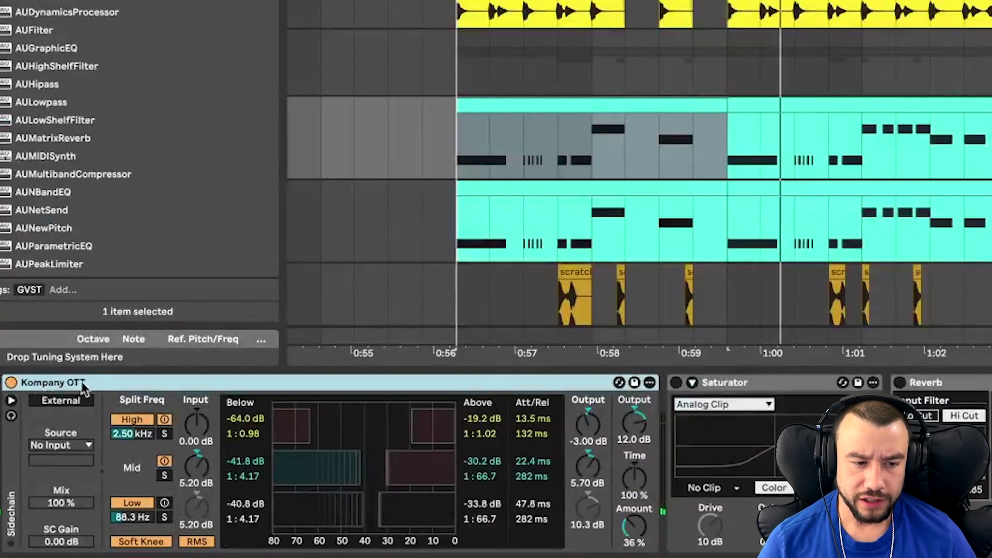
left_click(10, 401)
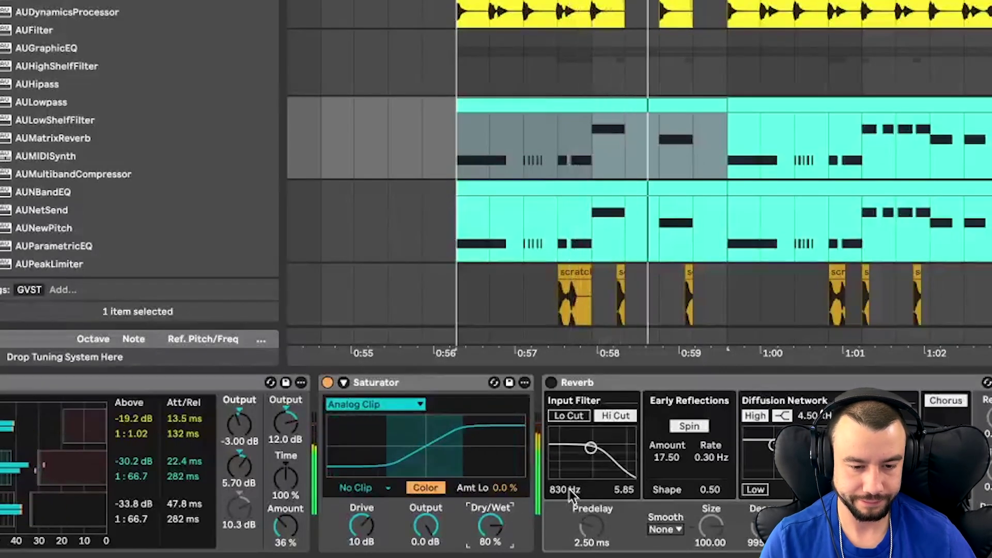
left_click(551, 382)
scroll(716, 496, "right", 3)
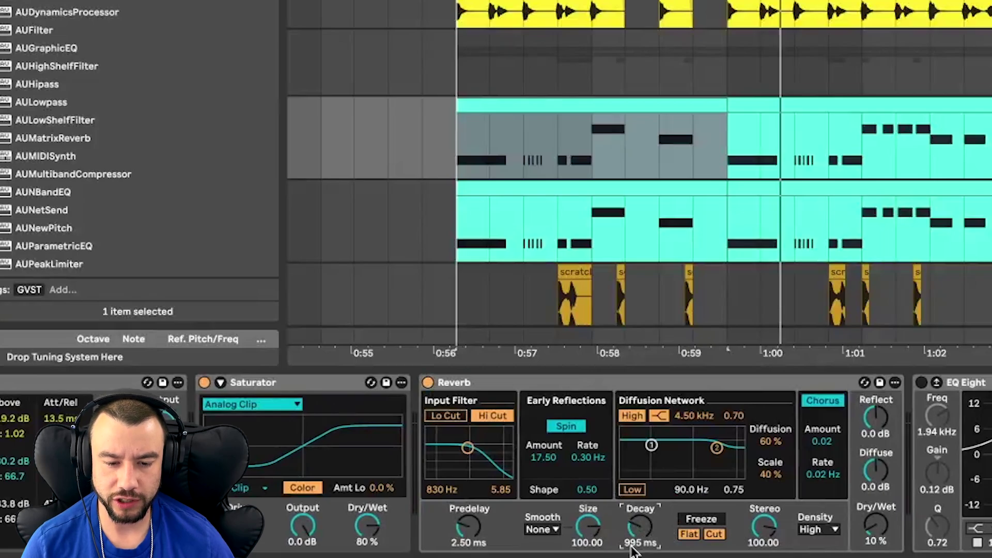
key("space")
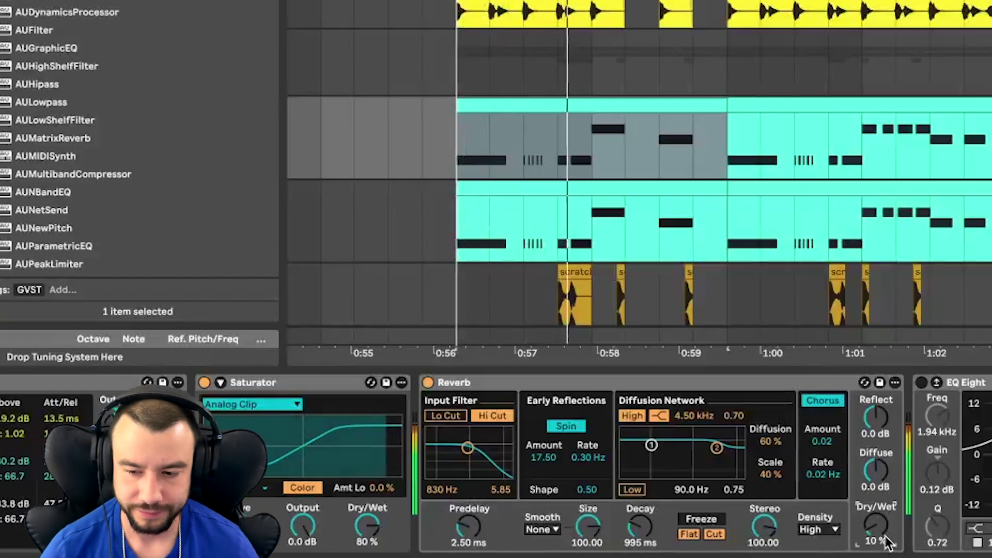
Step: Enable the EQ Eight and inspect its low-end band 2 and high band 1 while playing the bass
scroll(885, 535, "right", 5)
left_click(599, 382)
scroll(813, 443, "right", 2)
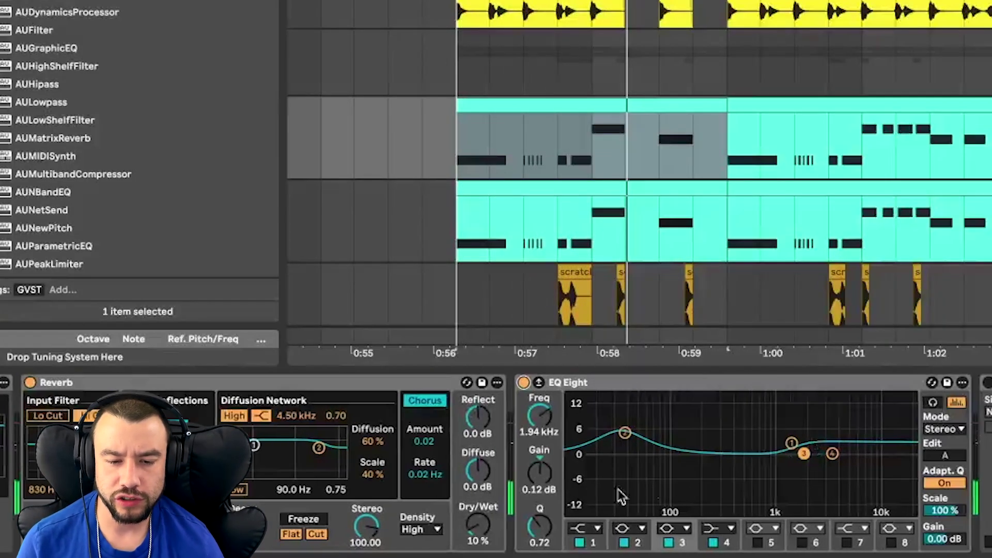
left_click(624, 432)
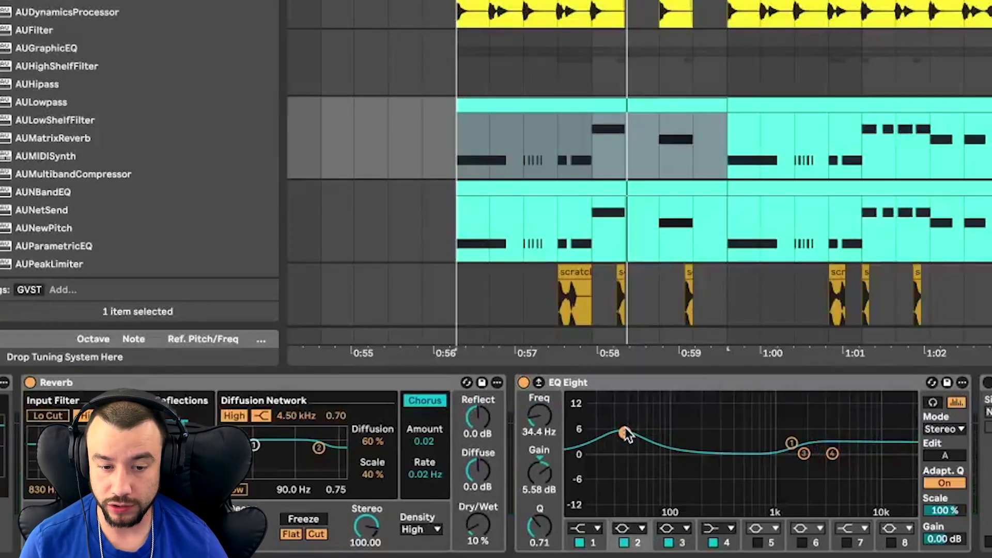
left_click(791, 444)
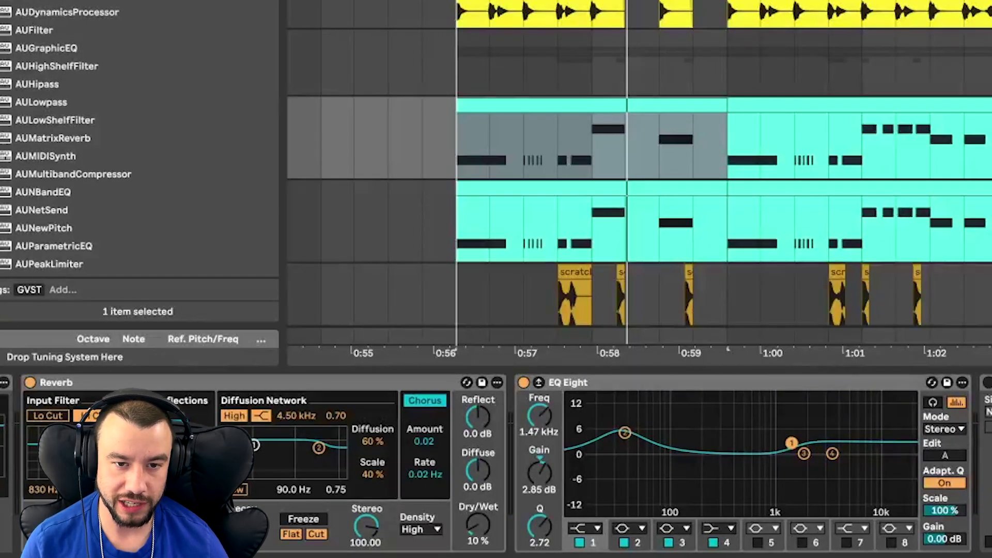
left_click(624, 432)
left_click(594, 384)
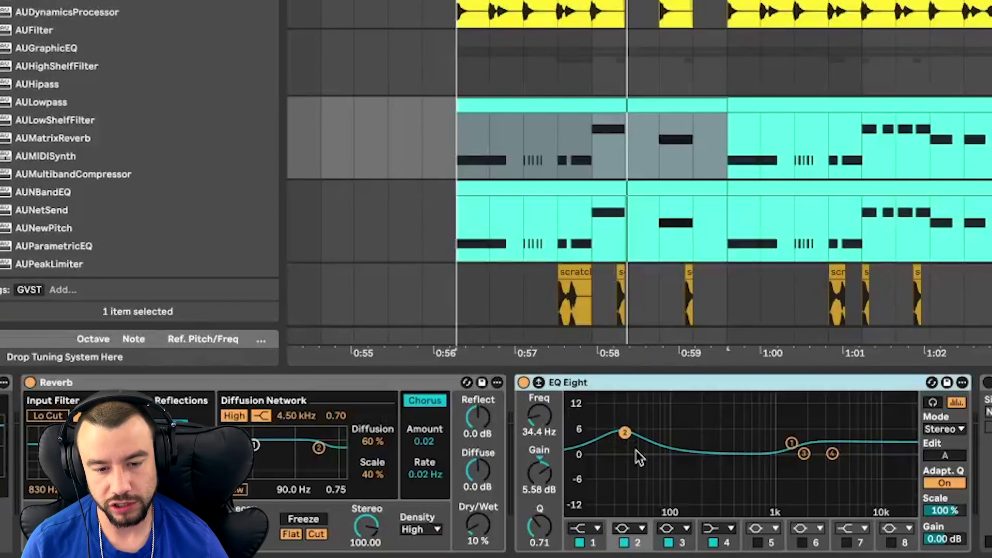
key("space")
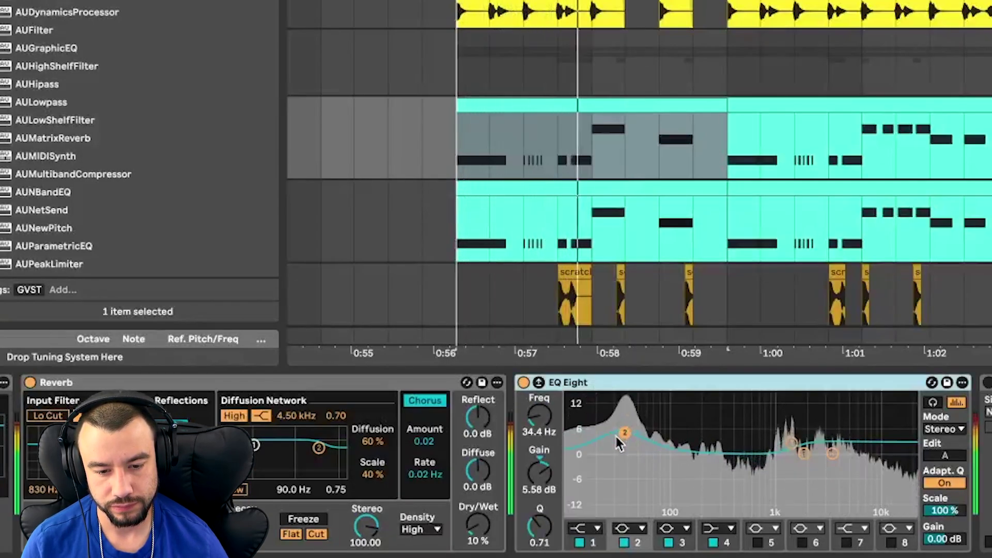
left_click(792, 443)
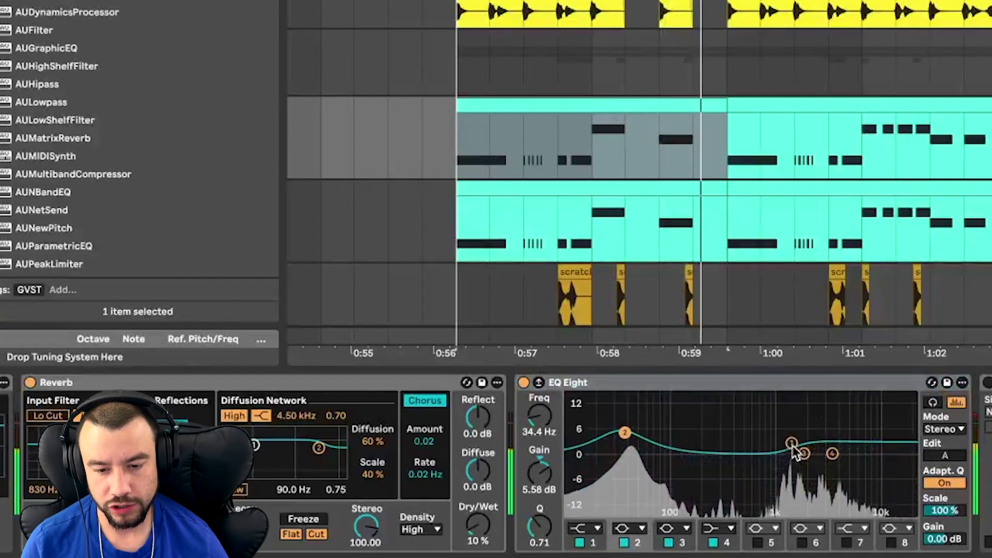
key("space")
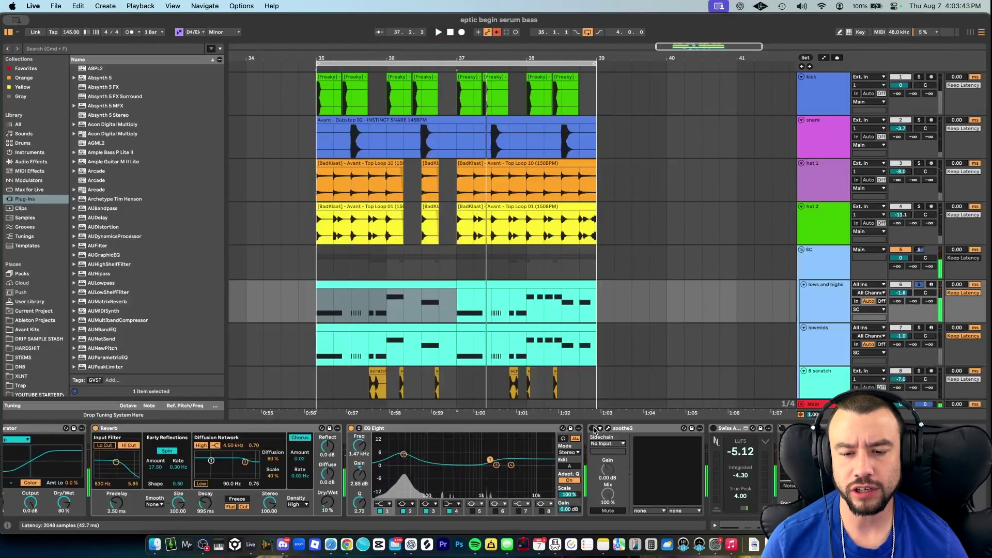
Step: Open the soothe2 window, play the bass to watch its resonance reduction, and close the window
left_click(609, 429)
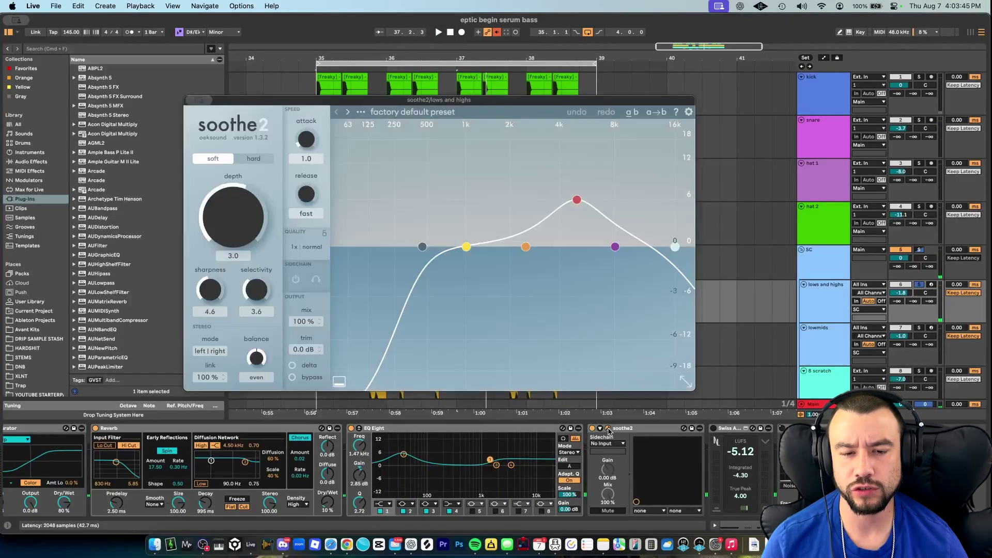
key("space")
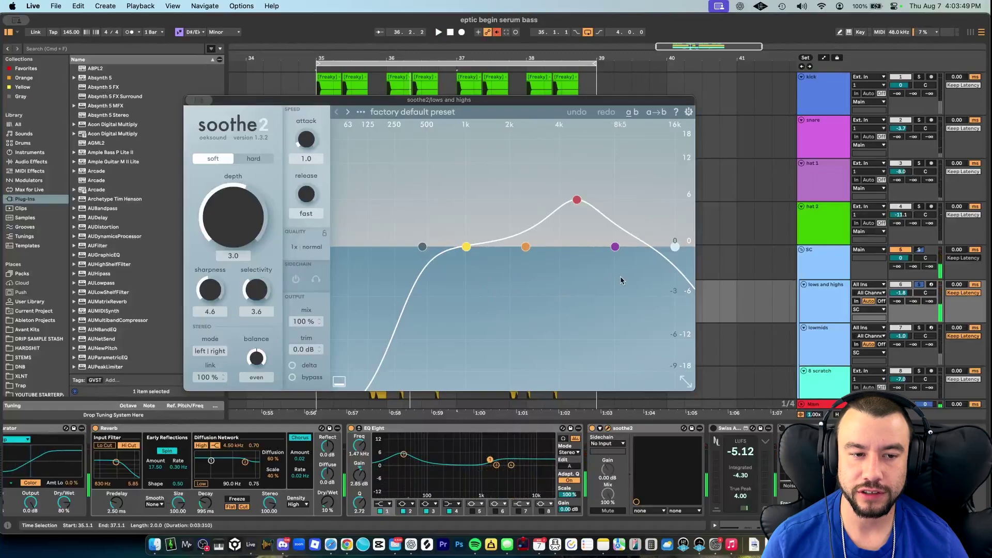
key("space")
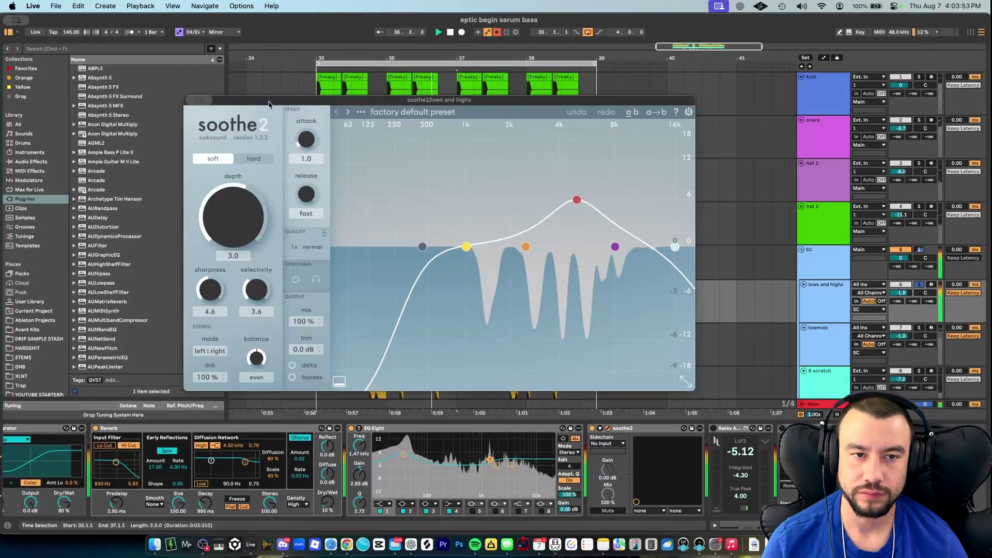
mouse_move(201, 101)
left_click(226, 120)
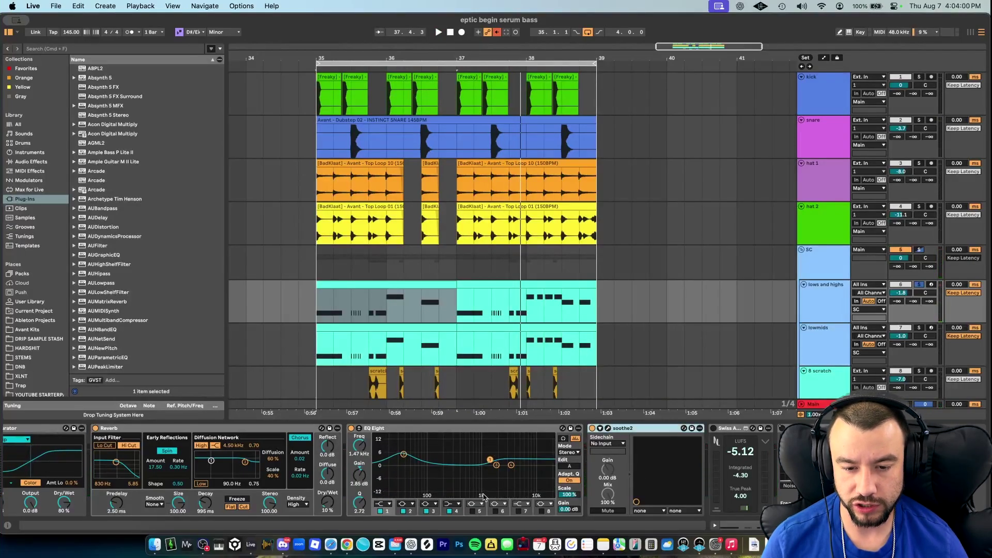
Step: Reopen soothe2 to examine its reduction once more during playback of the bass, and close it again
left_click(608, 428)
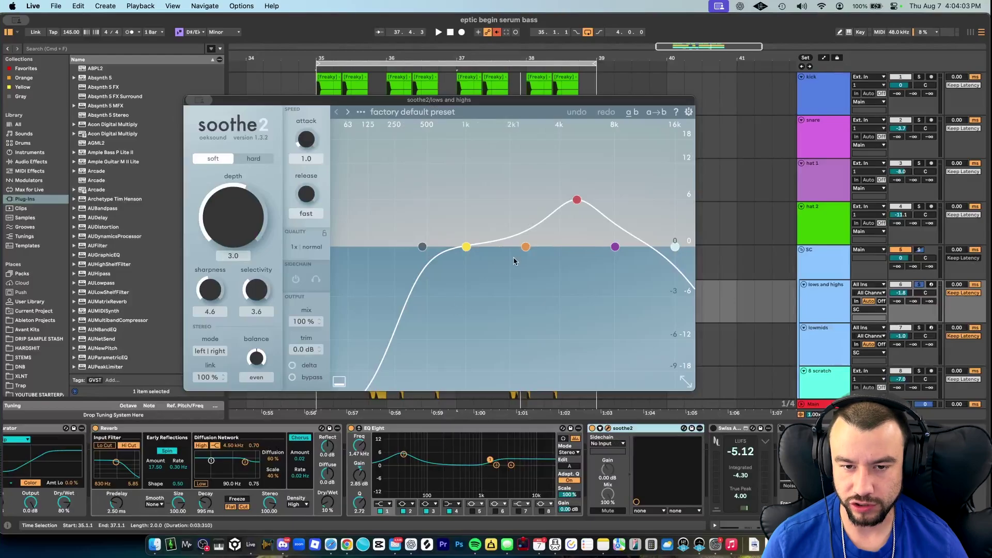
key("space")
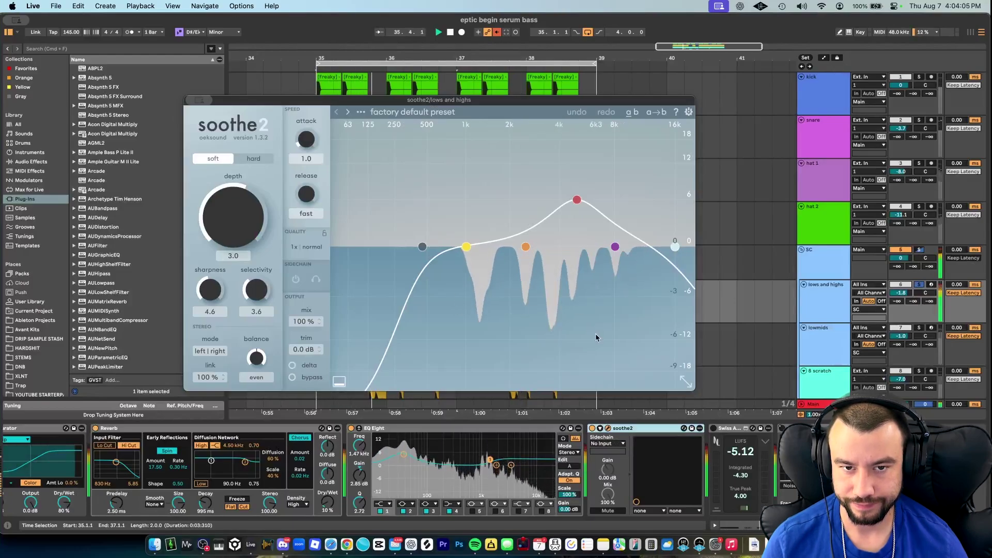
key("space")
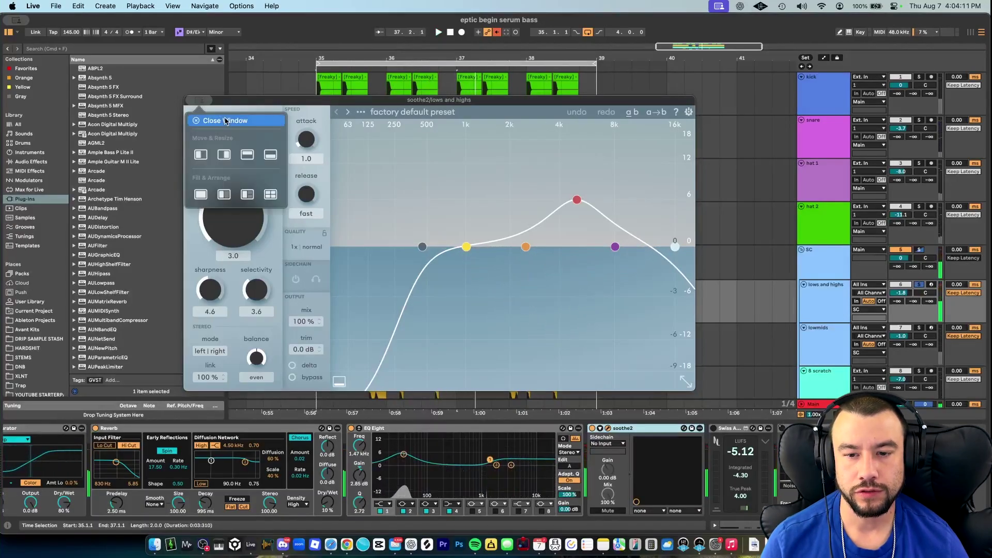
left_click(191, 100)
Step: Enable GClip at the end of the device chain and play the bass through it
key("space")
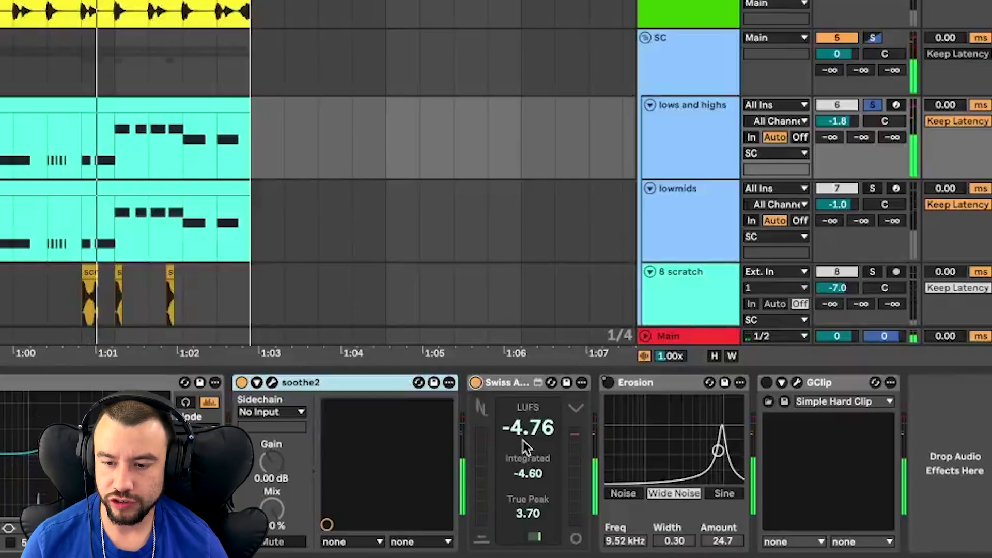
left_click(767, 383)
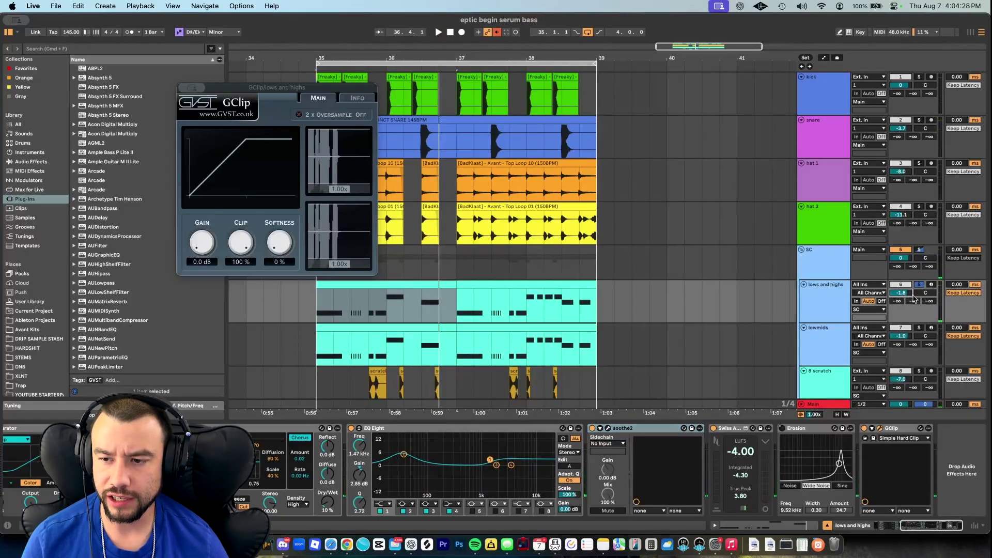
key("space")
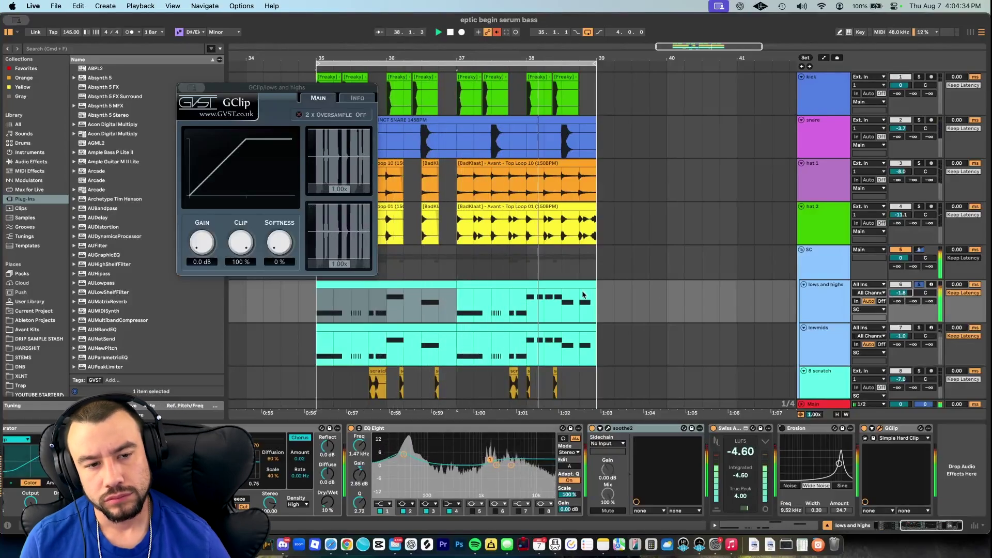
key("space")
Step: Re-enable the Erosion's Device On automation, display it on the lows and highs track, and play the pattern from bar 35
right_click(736, 360)
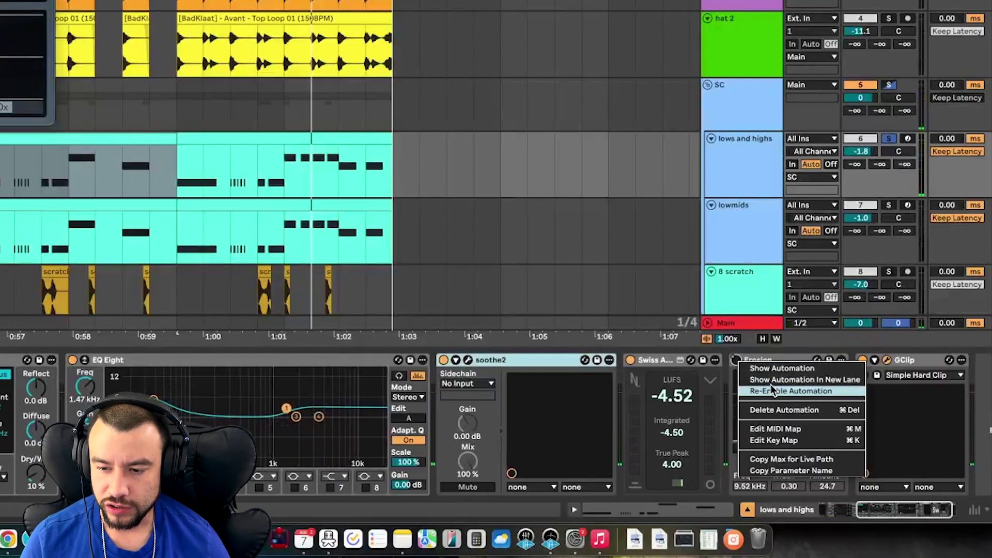
left_click(771, 391)
right_click(736, 363)
left_click(833, 437)
scroll(327, 328, "up", 3)
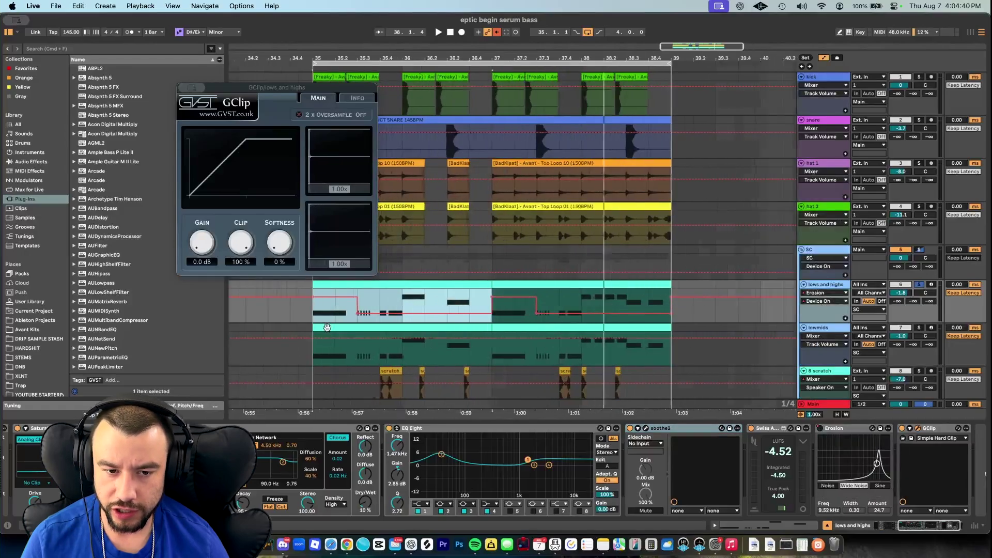
left_click(310, 308)
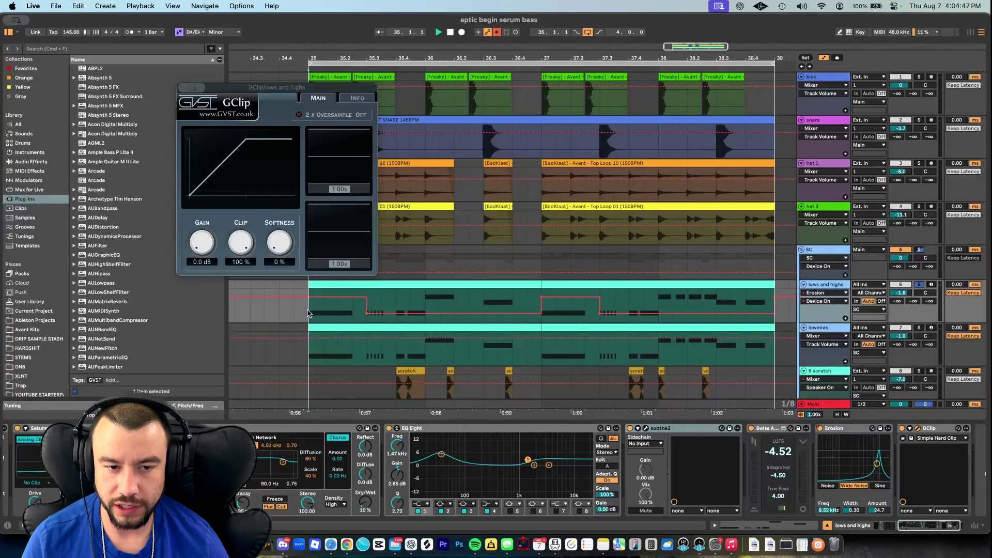
key("space")
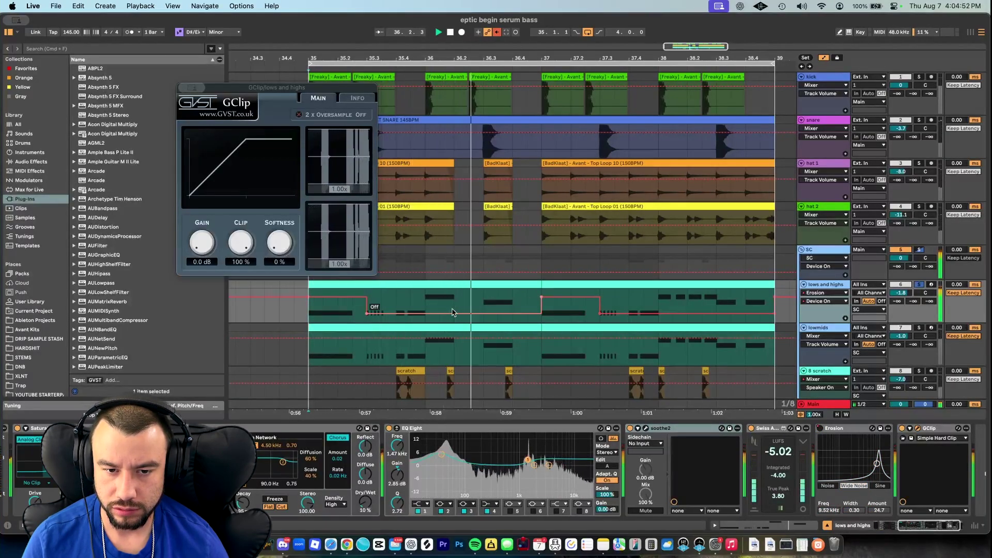
scroll(453, 312, "down", 2)
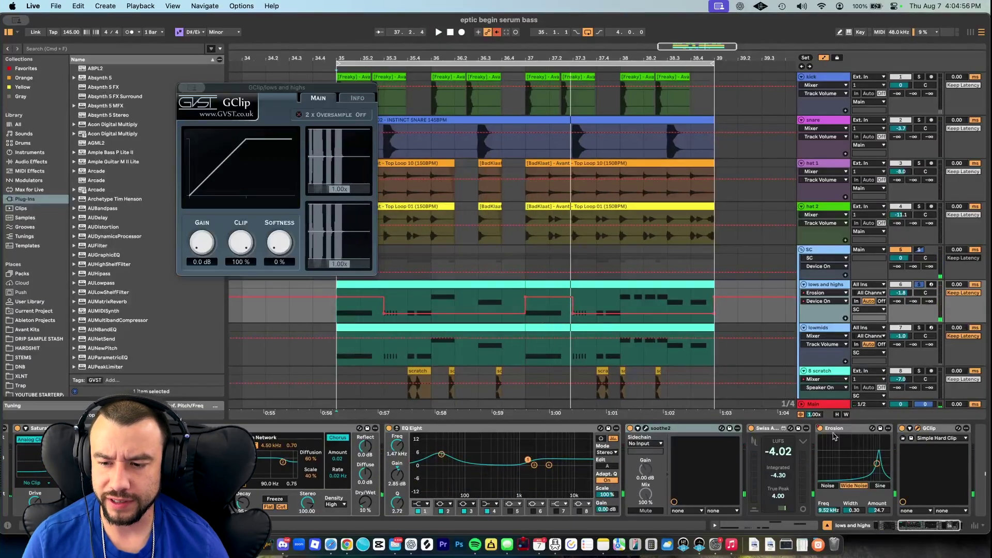
Step: Try Erosion Amount values of 50, 153 and 72.4 while playing the bass
left_click_drag(883, 511, 883, 496)
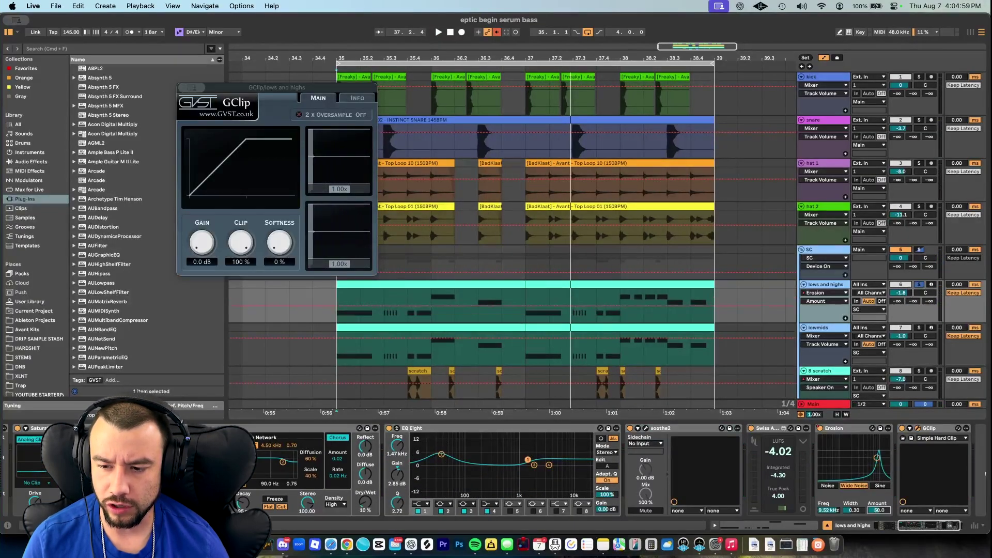
key("space")
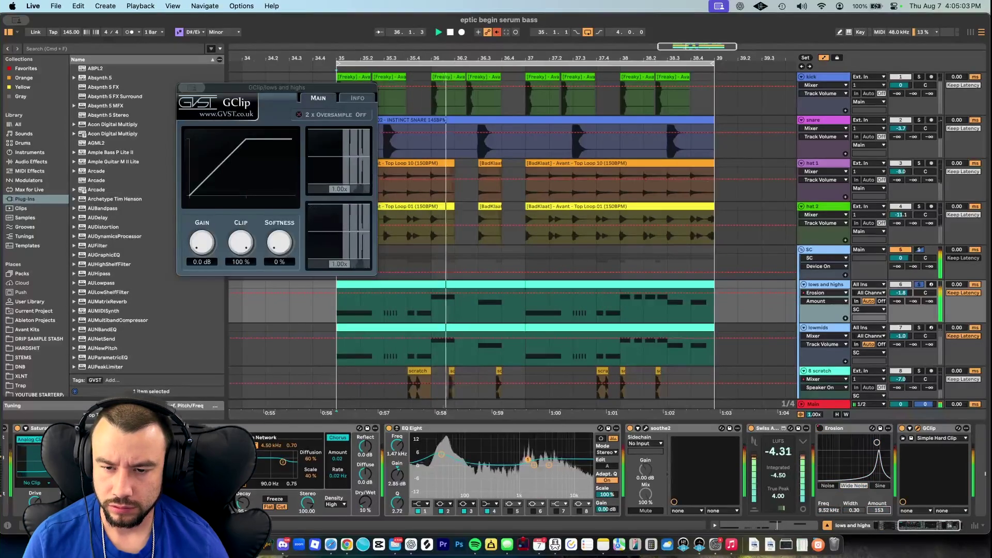
left_click_drag(878, 510, 878, 536)
key("space")
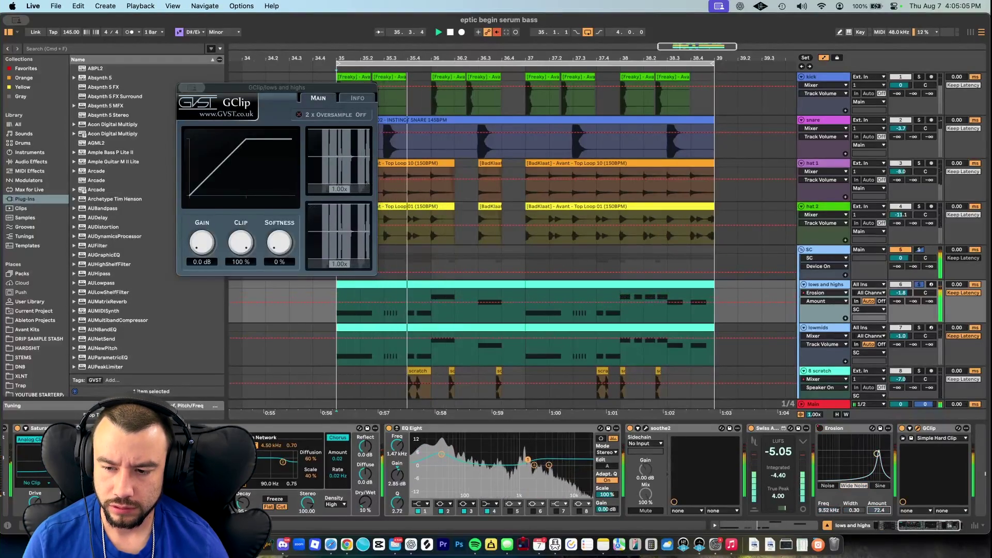
Step: Play the bass pattern through the GClip at the end of the chain once more, and close the plug-in's window
key("space")
key("space")
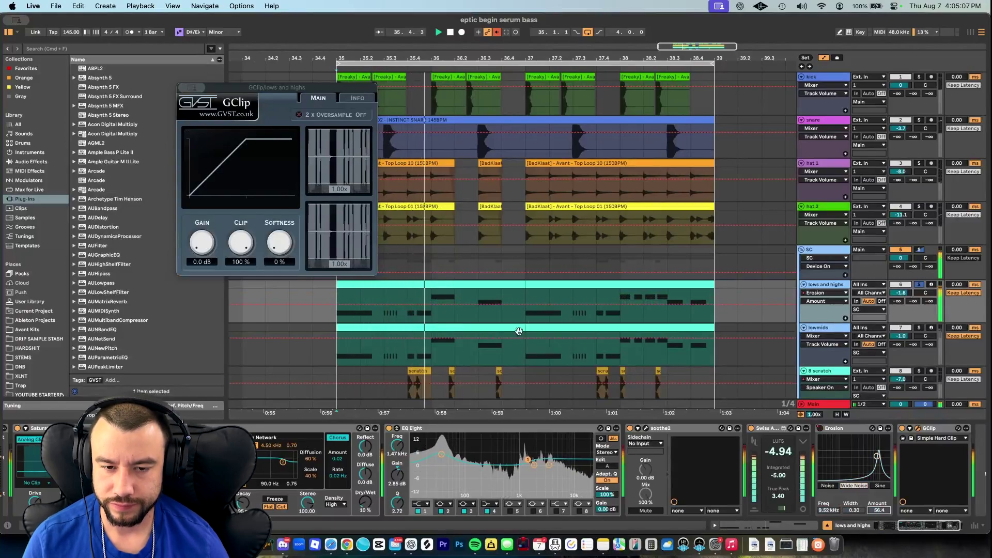
scroll(492, 324, "down", 1)
scroll(466, 301, "down", 1)
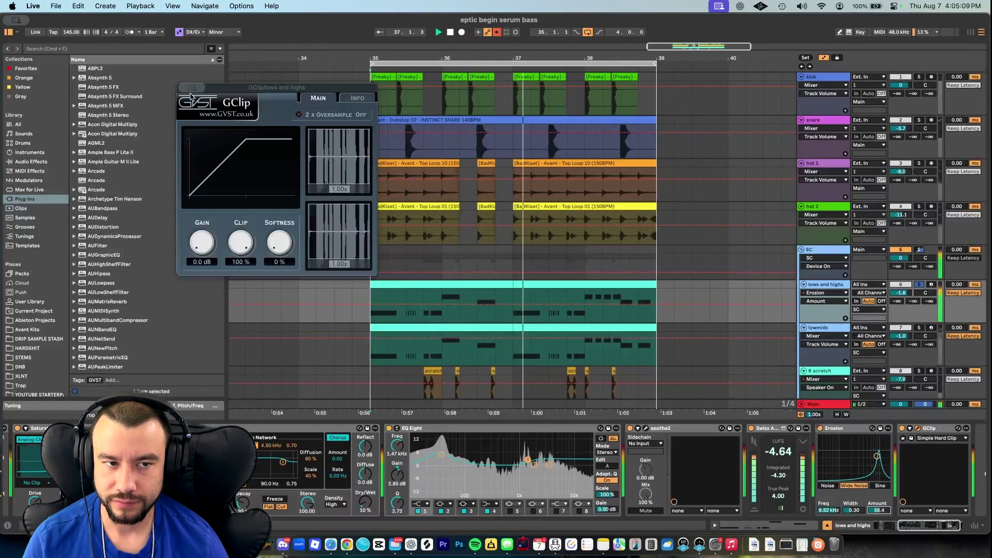
mouse_move(192, 87)
left_click(218, 110)
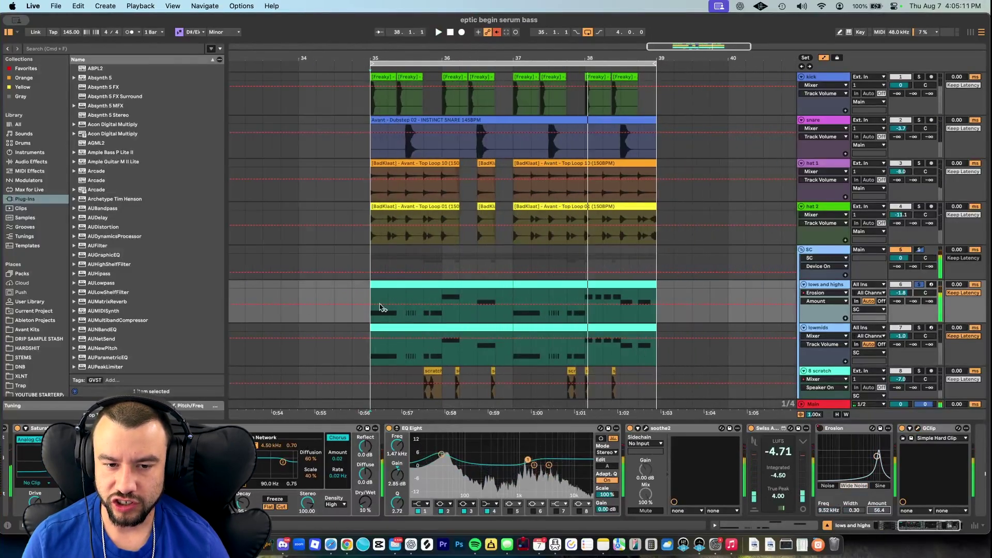
Step: Select the first half bar of the lows and highs clip from bar 35 and play that soloed track briefly
scroll(406, 319, "down", 1)
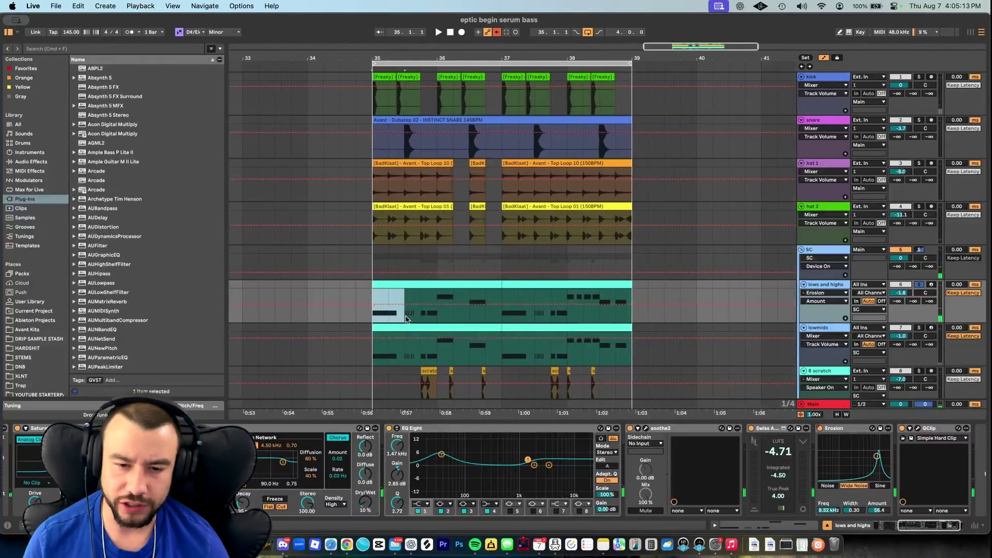
left_click(841, 435)
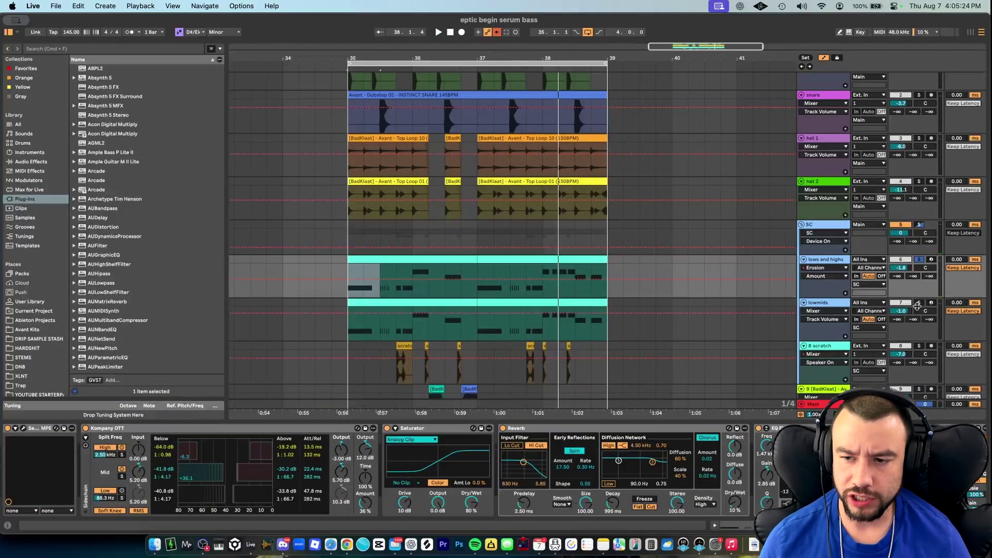
key("space")
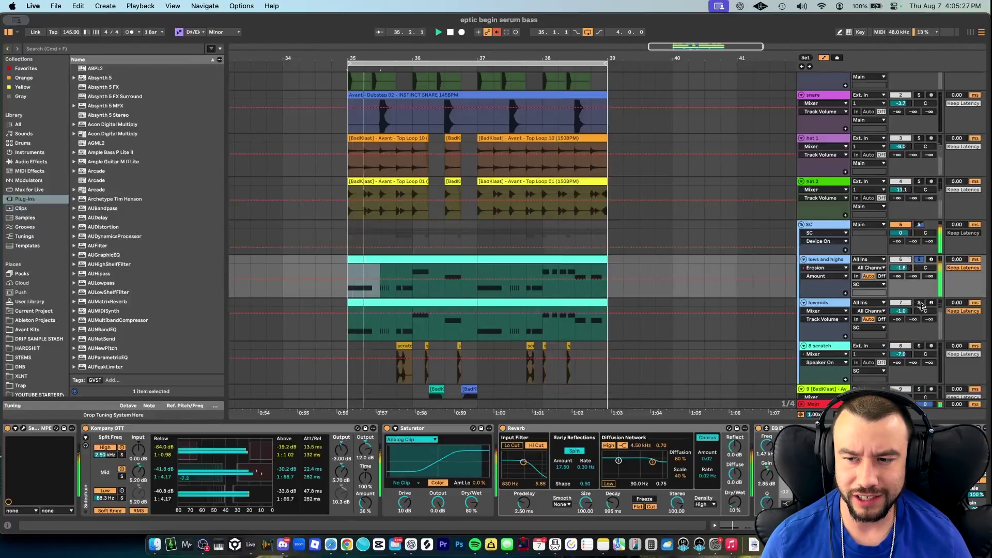
key("space")
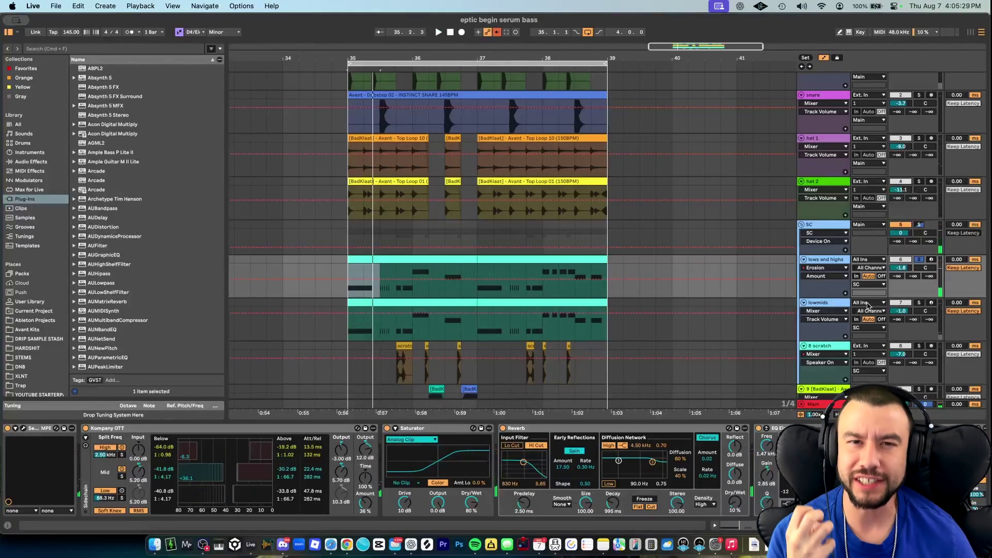
Step: Compare the lowmids track, the whole SC group and the lows and highs track by soloing each in turn
left_click(917, 304)
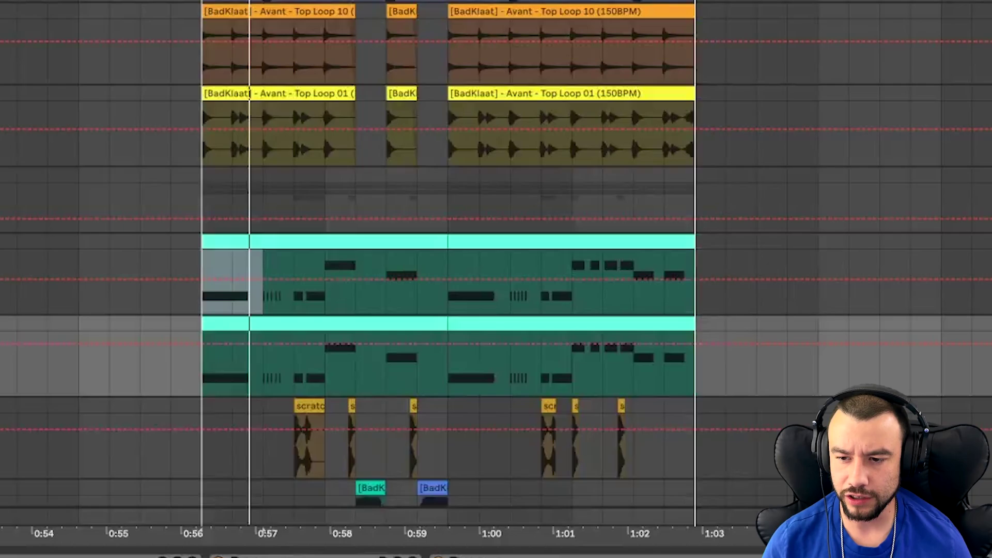
key("space")
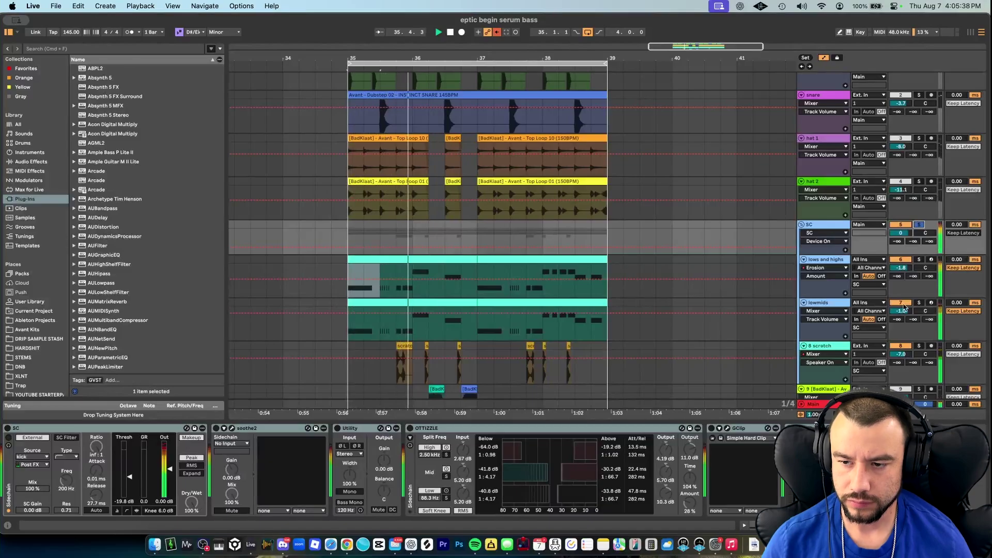
left_click(822, 226)
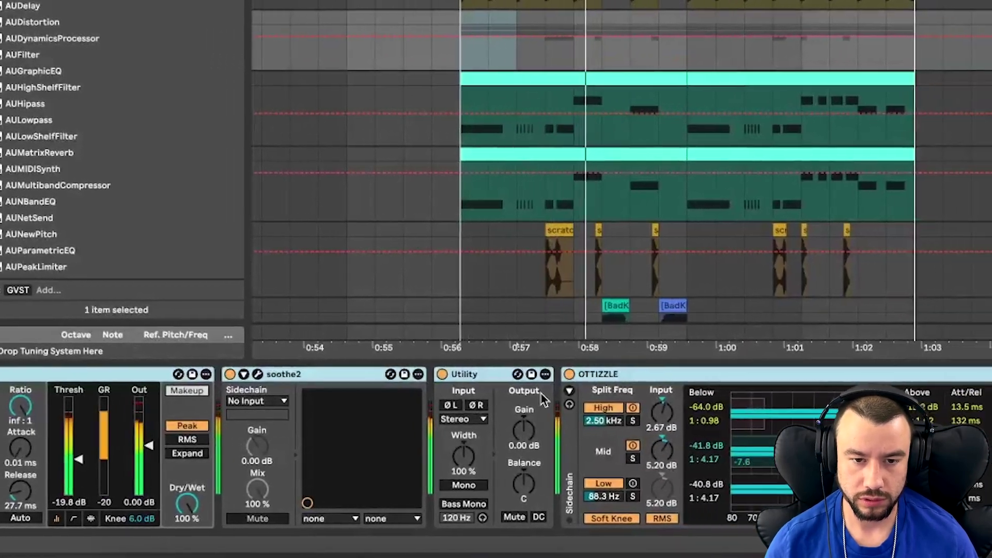
left_click(908, 193)
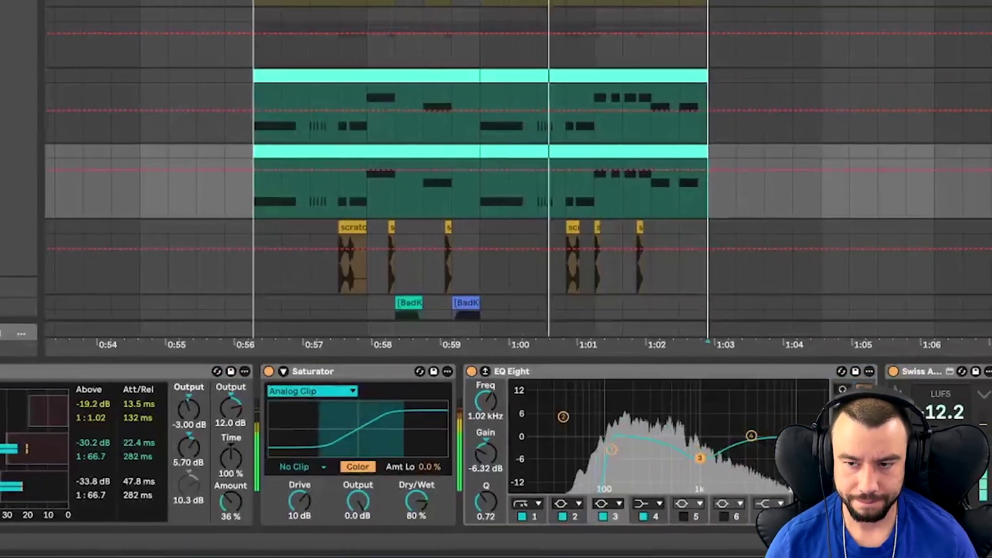
left_click(911, 256)
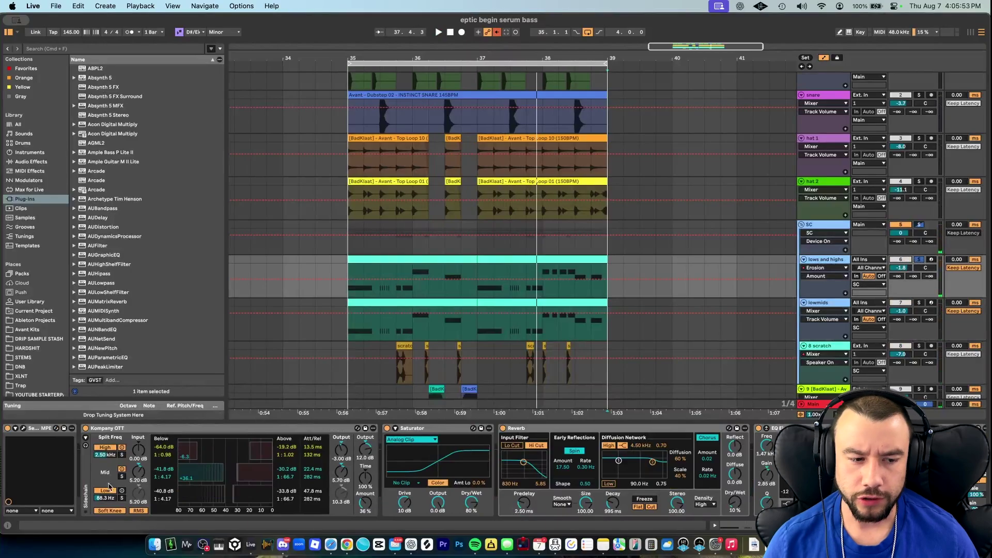